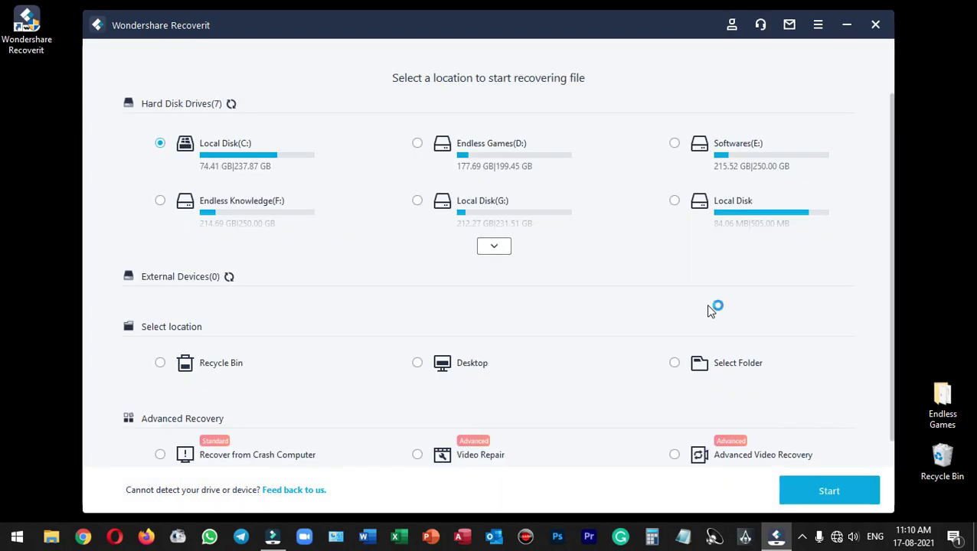
Step: Expand the hard disk drives list and look through the available recovery locations
click(499, 245)
scroll(544, 251, down, 1)
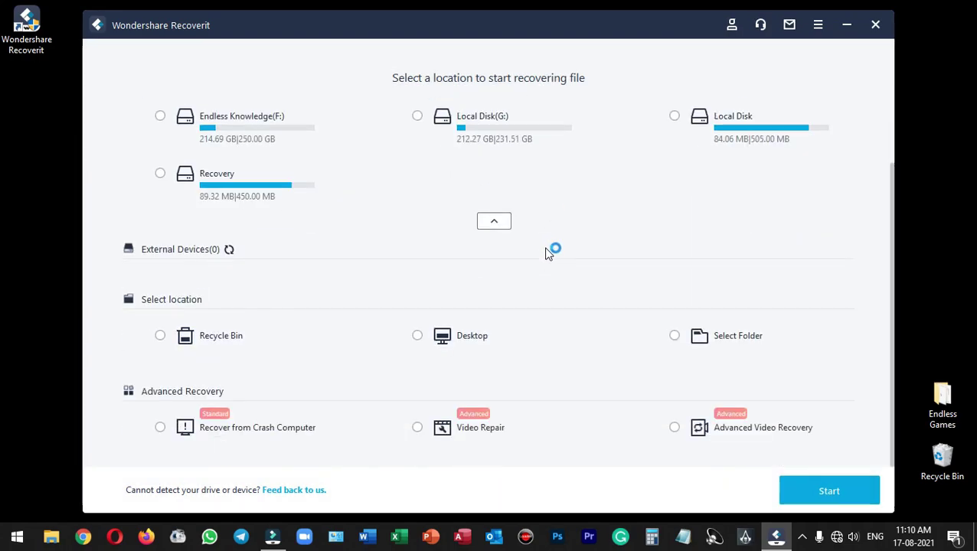
scroll(548, 253, up, 1)
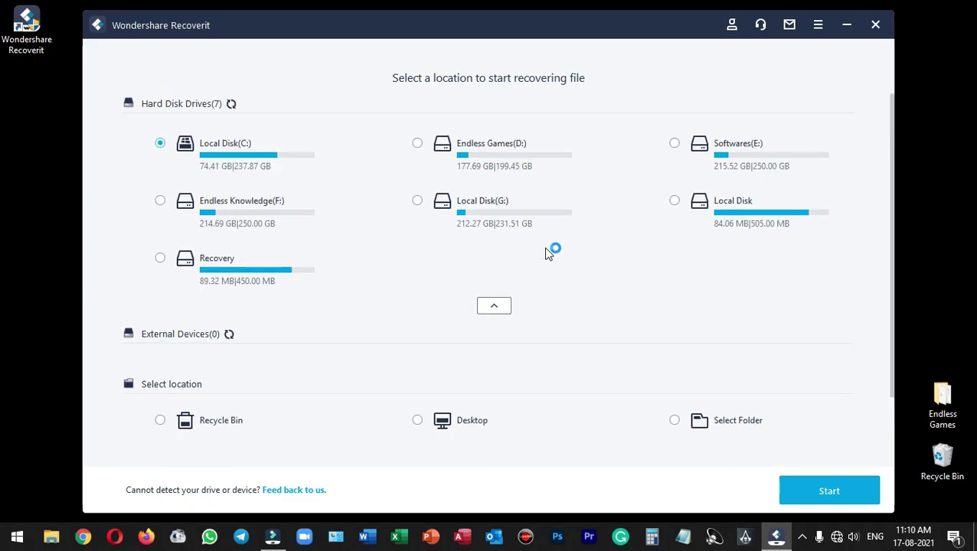
scroll(548, 252, down, 1)
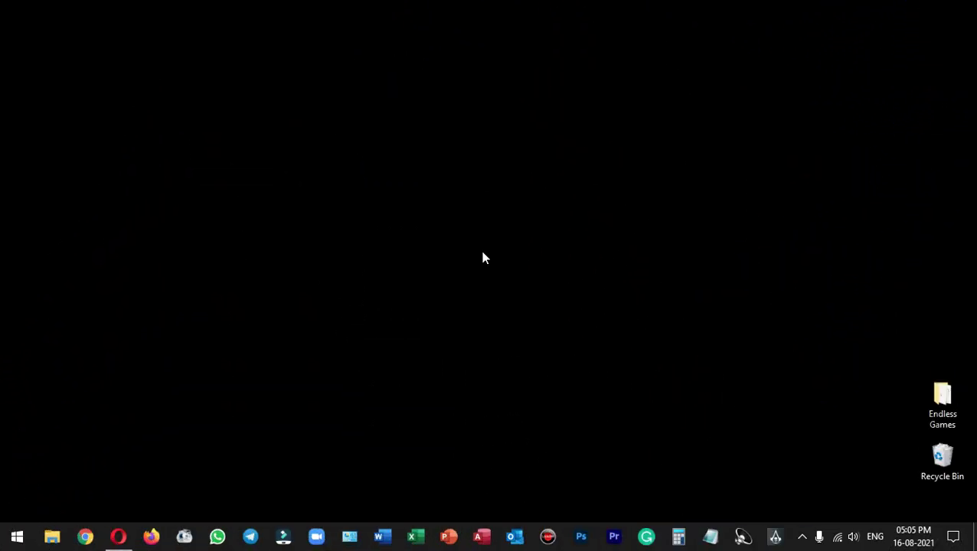
Step: Search the web for recoverit in Opera and download the free Windows version from the Wondershare site
click(118, 536)
click(415, 116)
text(rec)
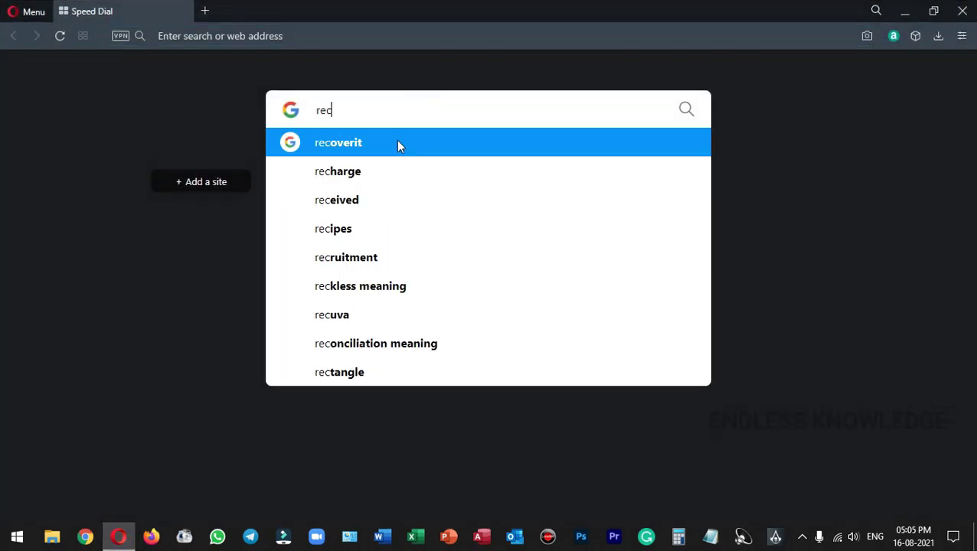
click(395, 145)
click(291, 208)
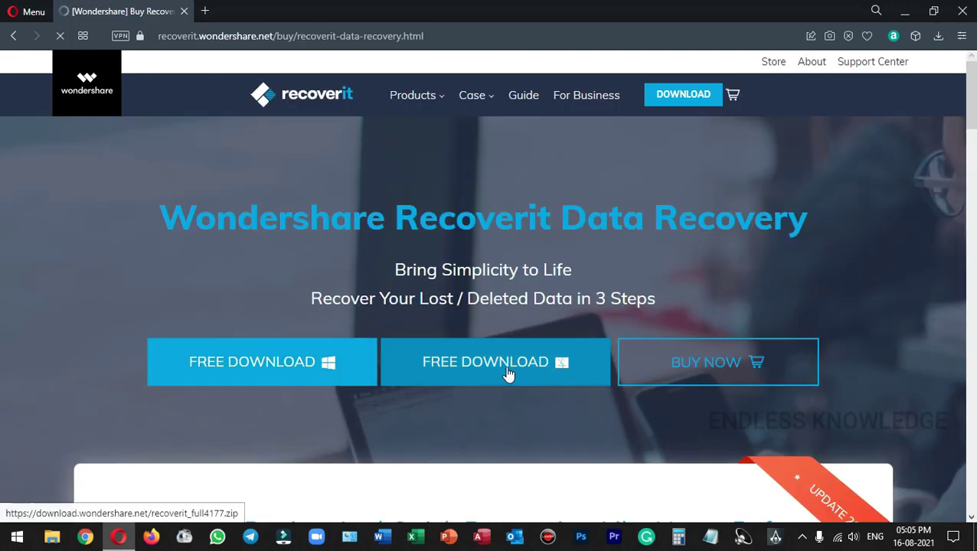
click(320, 361)
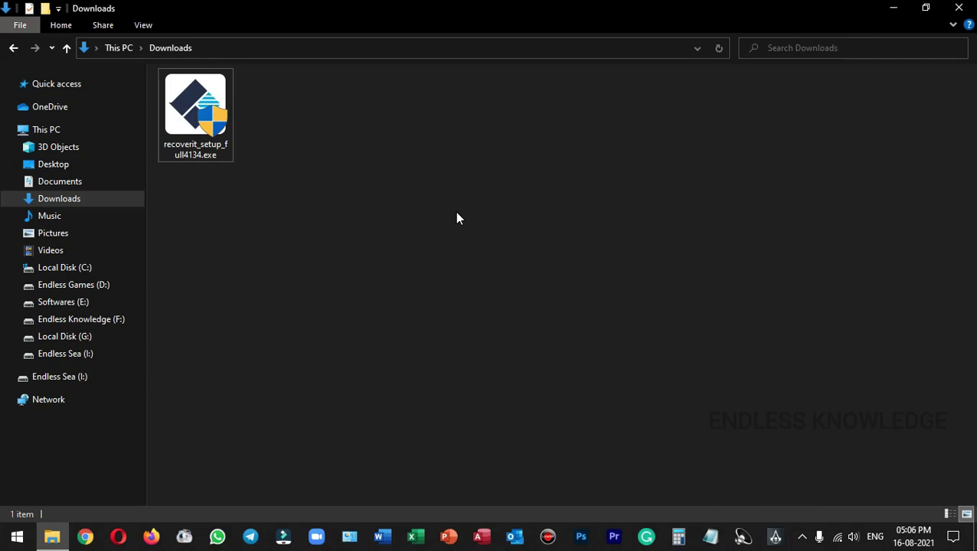
Step: Run recoverit_setup_full4134.exe as administrator, show the custom install options and install with English and the path C:\Program Files (x86)\
right_click(206, 107)
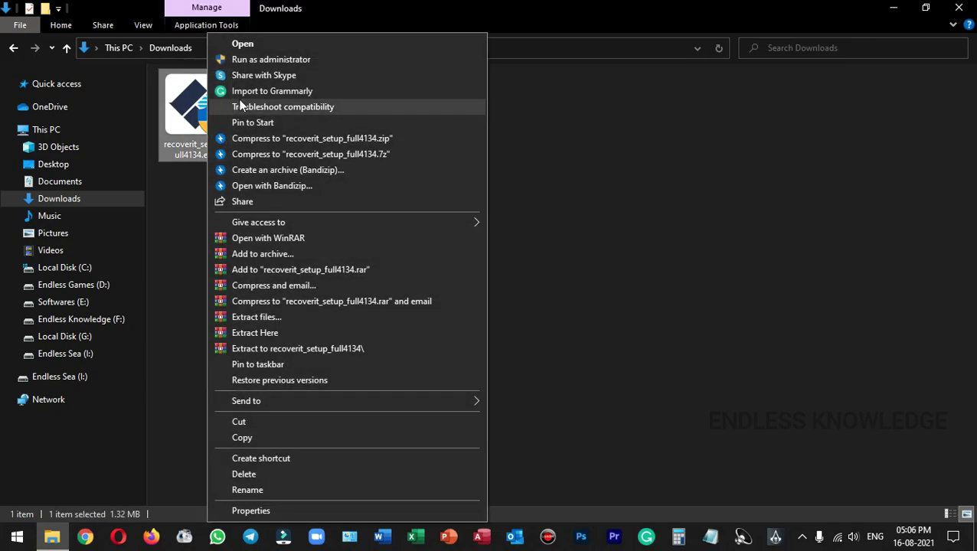
click(271, 60)
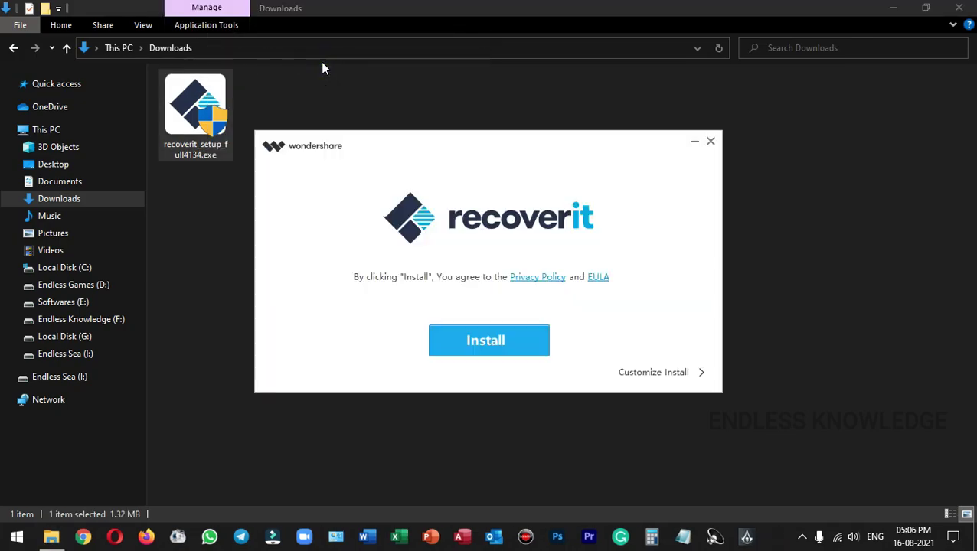
click(677, 373)
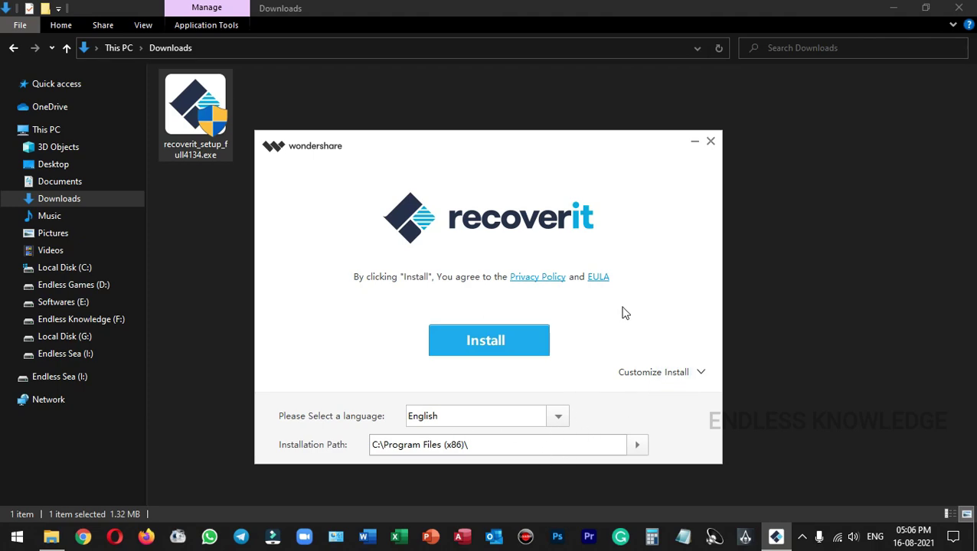
click(490, 343)
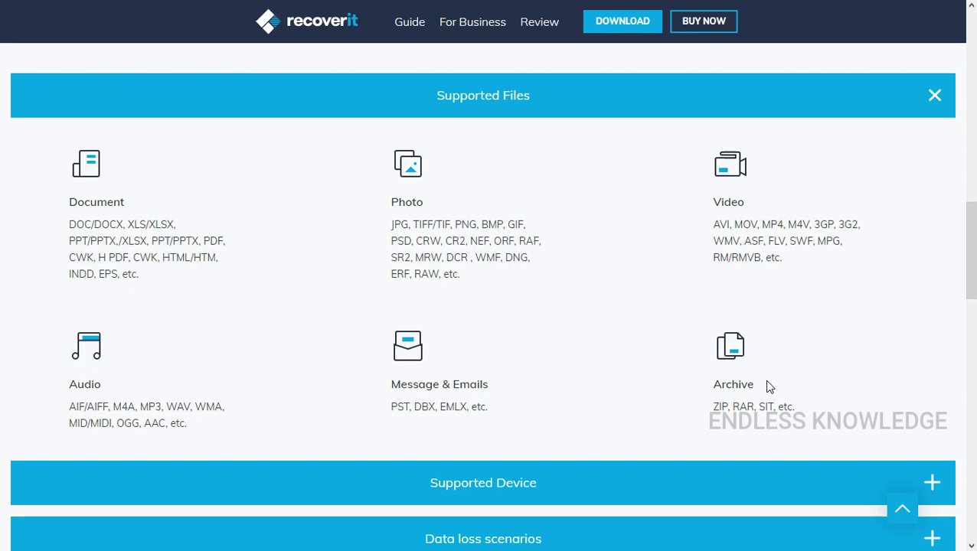
Step: Review the supported devices and data loss scenarios on the Recoverit website
click(620, 479)
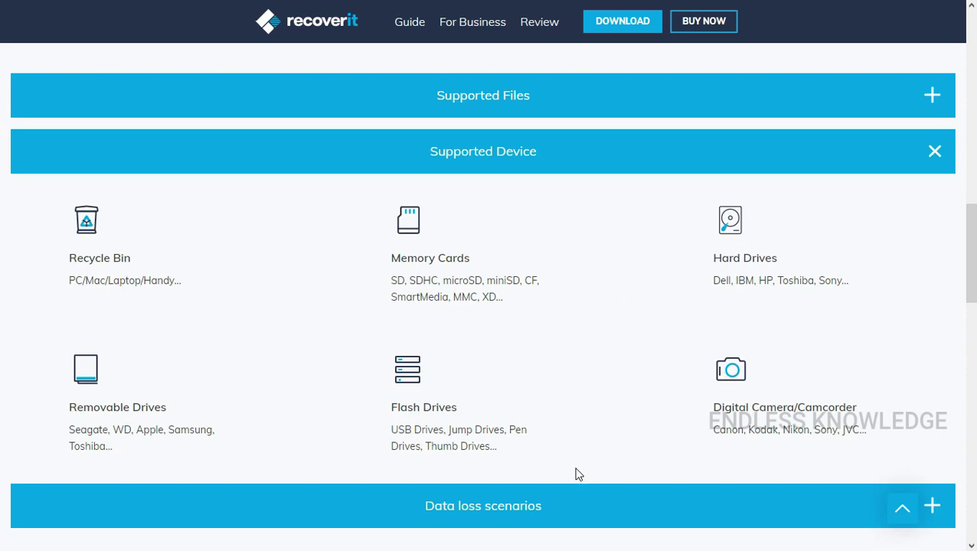
click(570, 498)
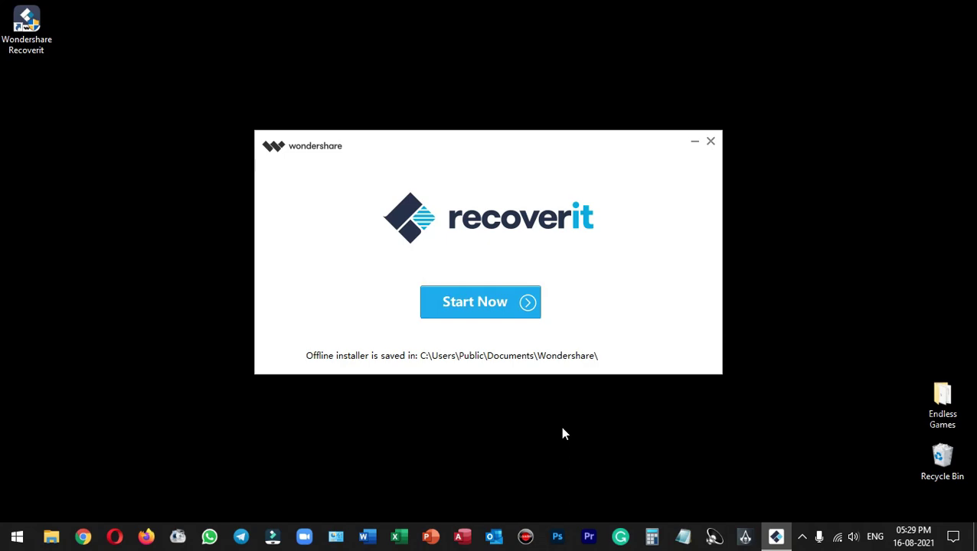
Step: Launch the installed Recoverit and select the external device Endless16 (H:) as the recovery location
click(492, 308)
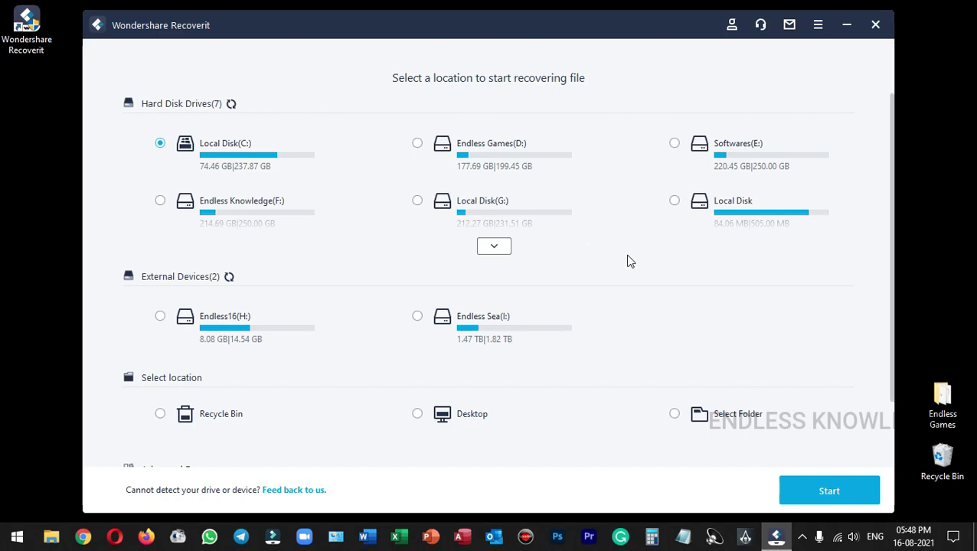
click(418, 145)
click(496, 335)
click(277, 339)
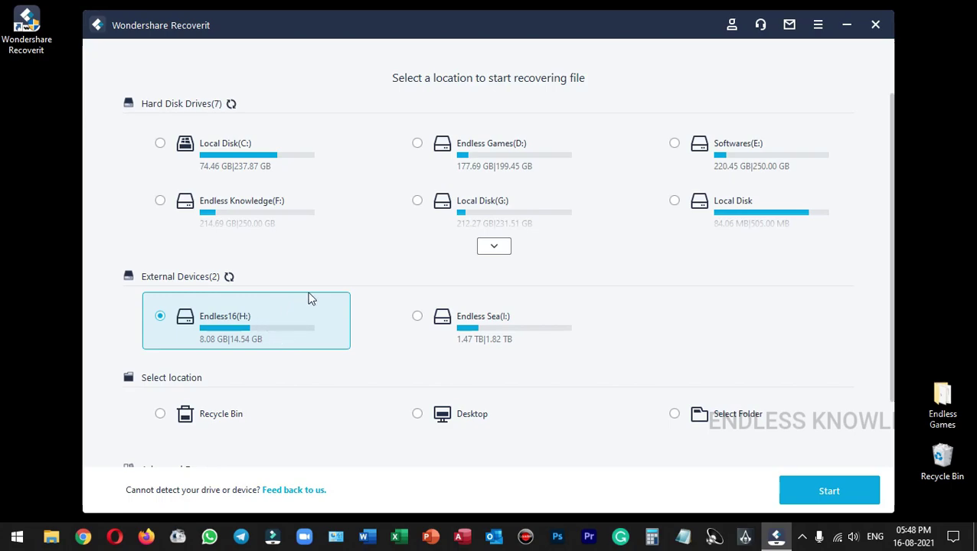
Step: Browse the folders on drive G: in the recovery folder chooser and close it without choosing one
scroll(322, 291, down, 1)
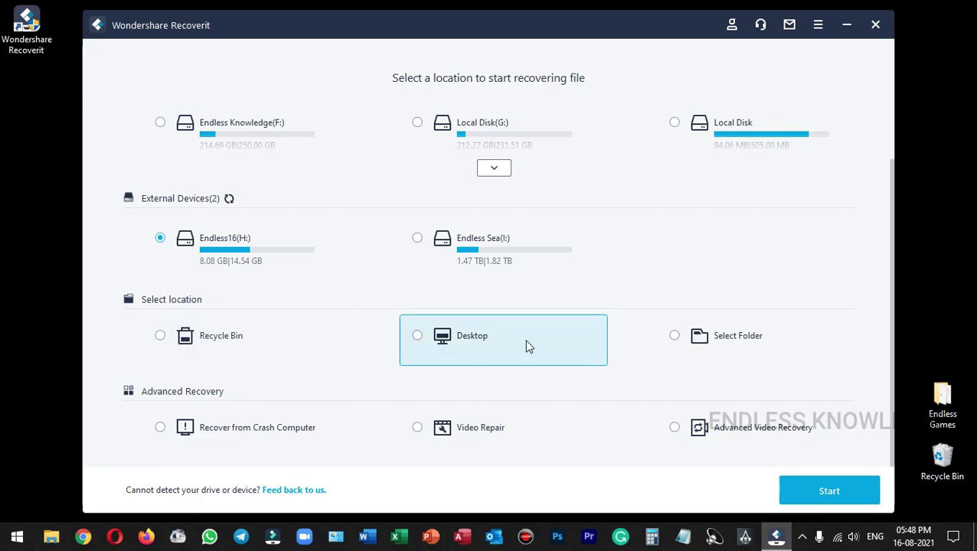
click(760, 338)
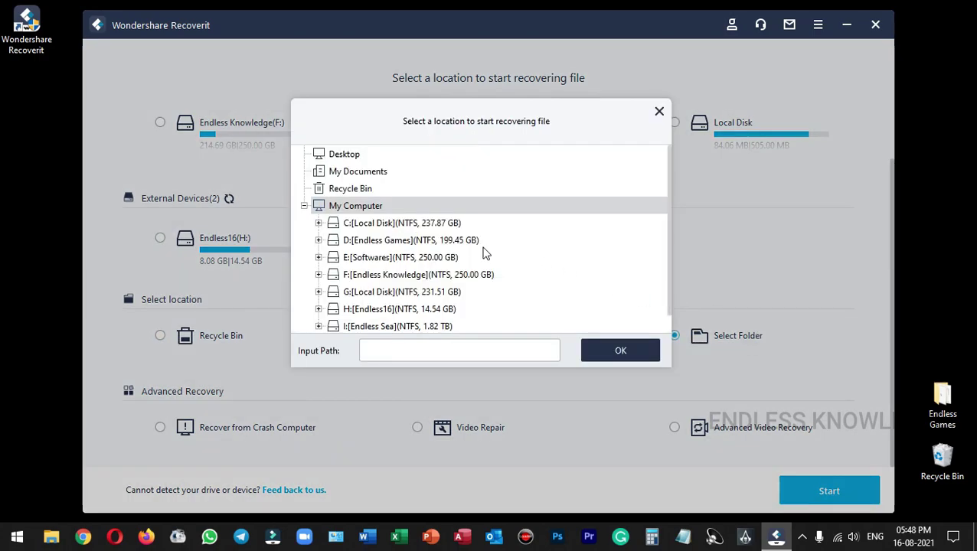
scroll(475, 253, down, 1)
click(319, 275)
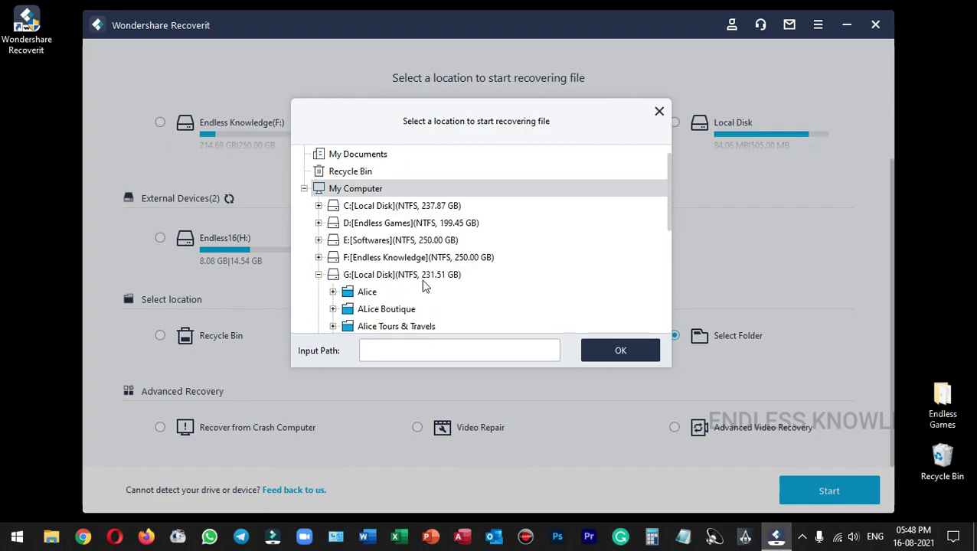
click(657, 113)
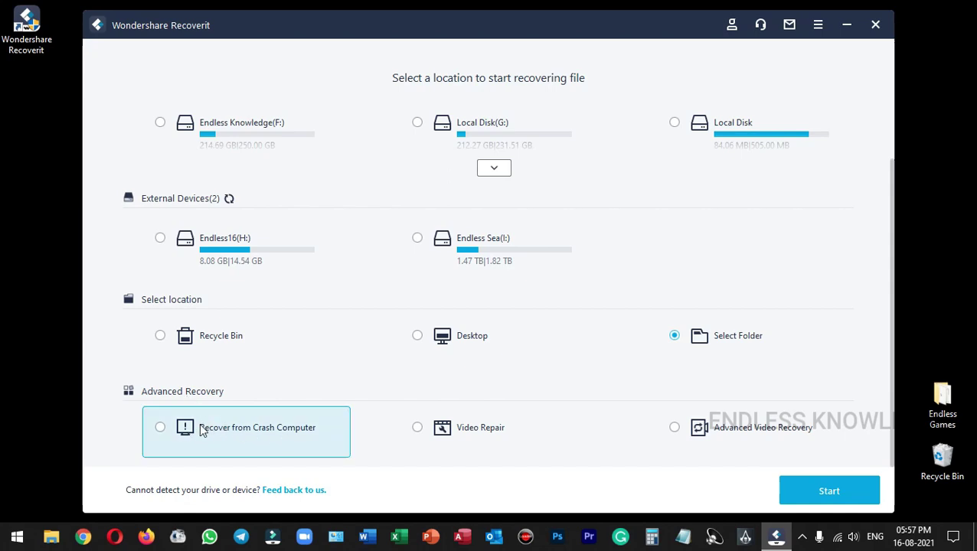
Step: View the Recover from Crash Computer instructions and return to the location list
click(160, 430)
click(809, 490)
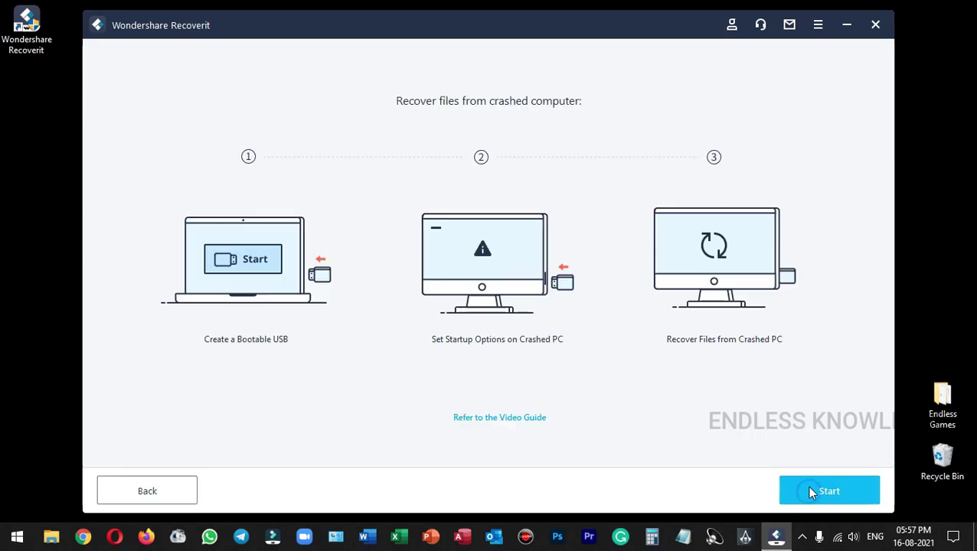
click(164, 482)
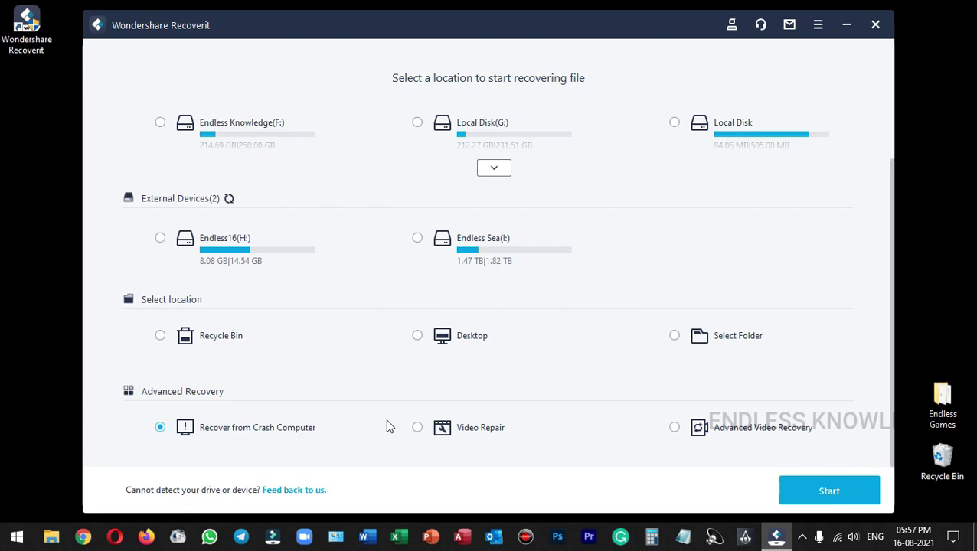
Step: View the Video Repair screen and return to the location list
click(418, 429)
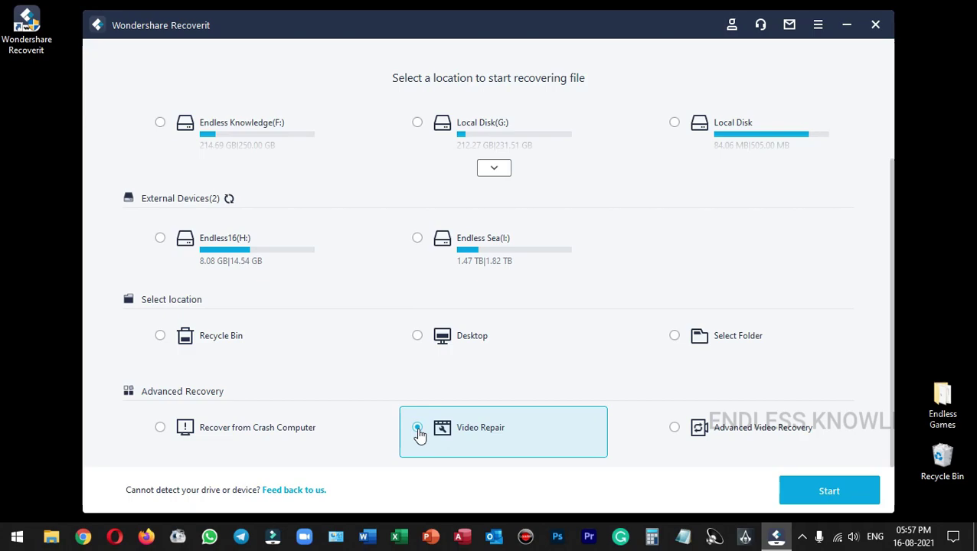
click(813, 483)
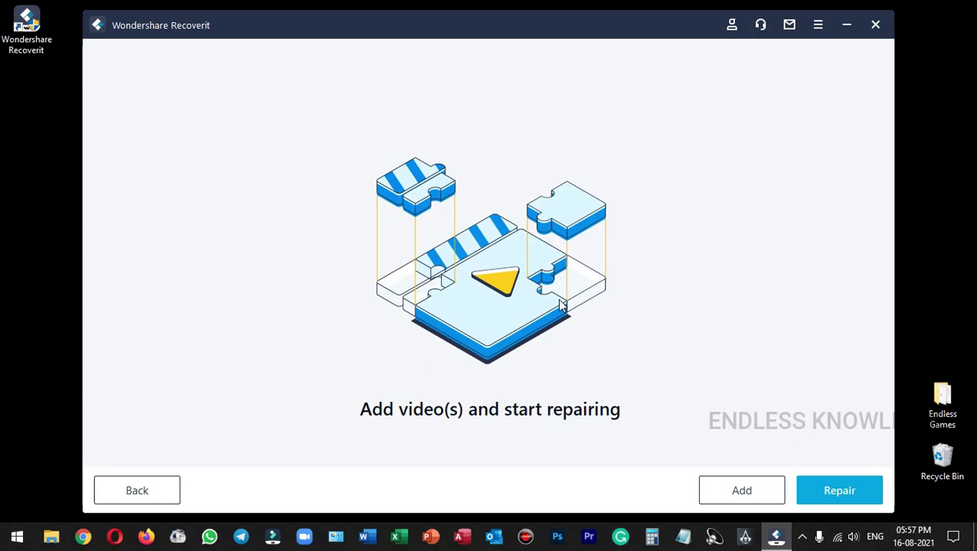
click(149, 488)
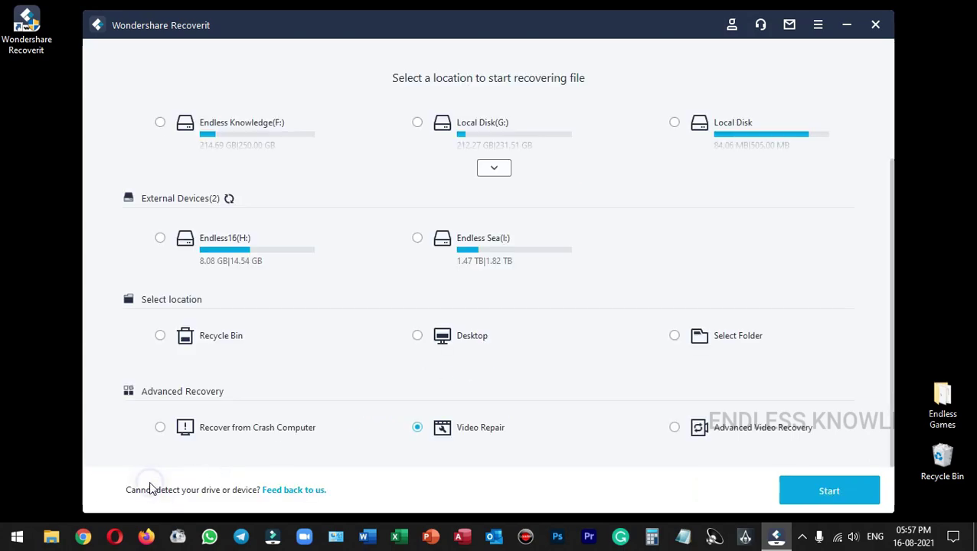
Step: Try switching the M4V and 3GP formats on and off for an Advanced Video Recovery scan of G: and close the dialog
click(675, 429)
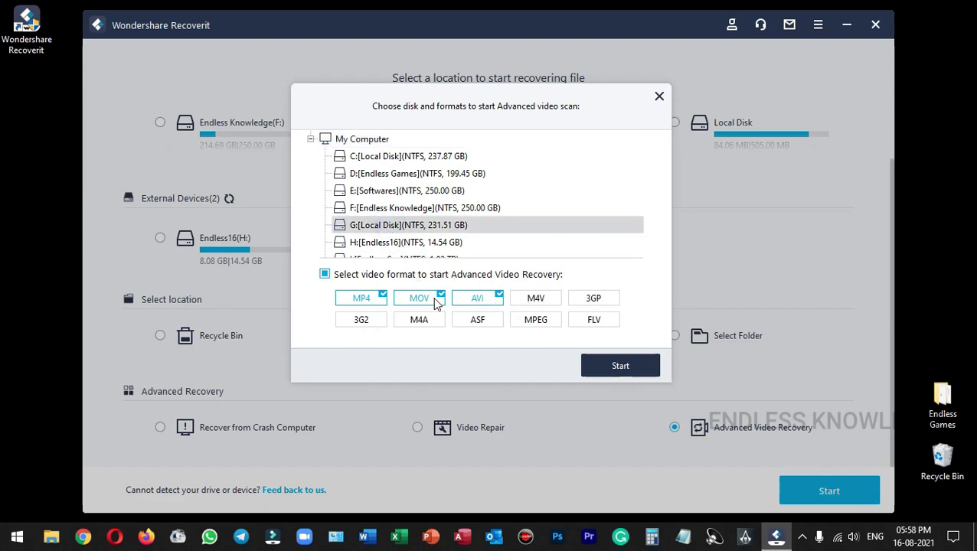
click(533, 300)
click(586, 302)
click(545, 302)
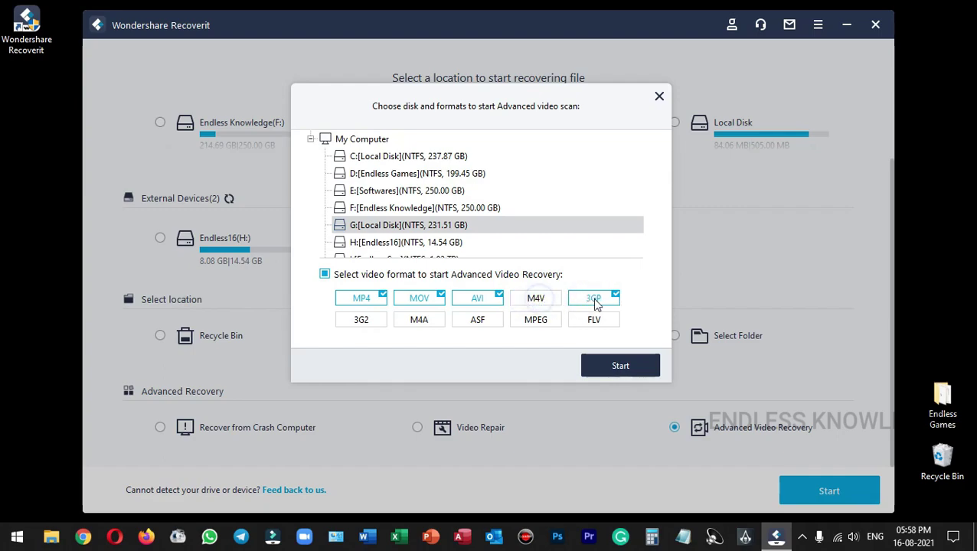
click(582, 303)
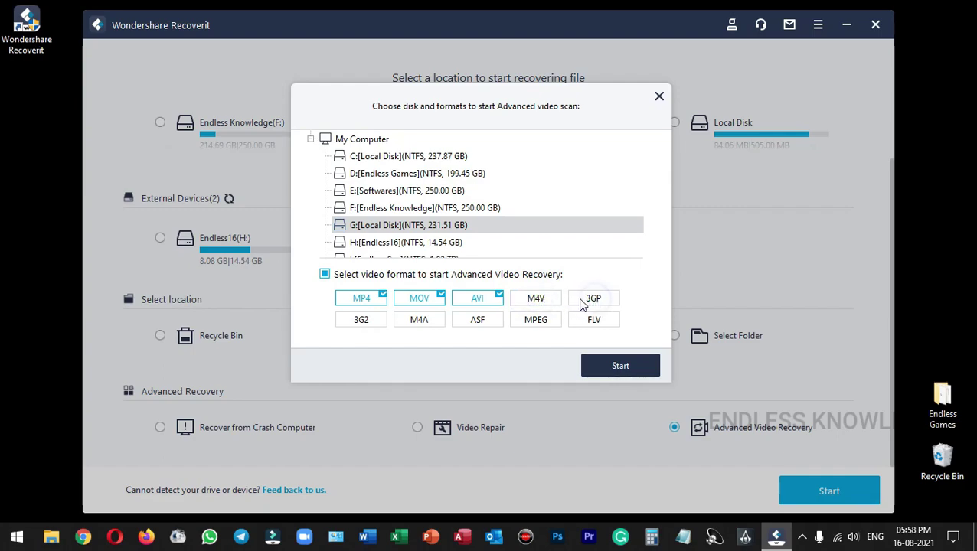
click(659, 96)
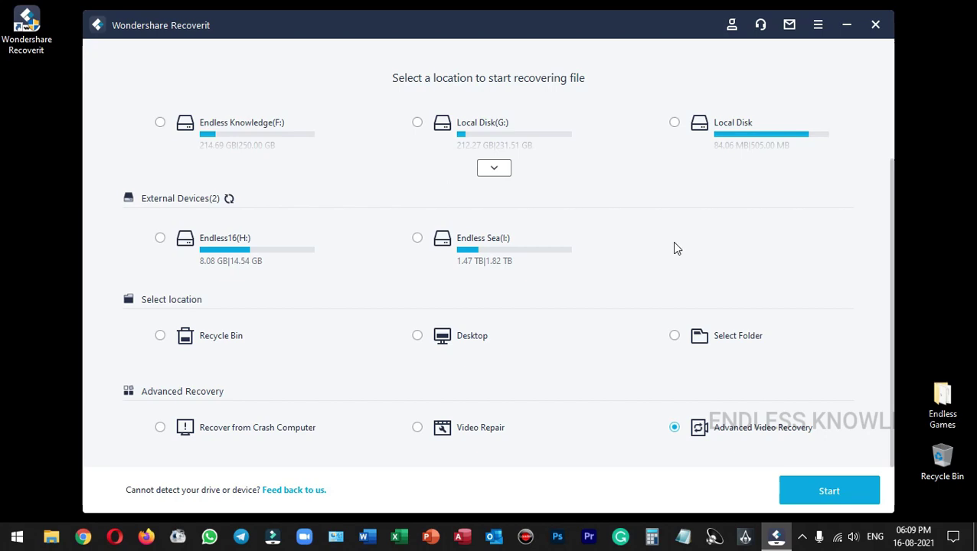
Step: Open the Infinix folder on Local Disk (G:) in File Explorer to examine its files
click(48, 537)
click(65, 336)
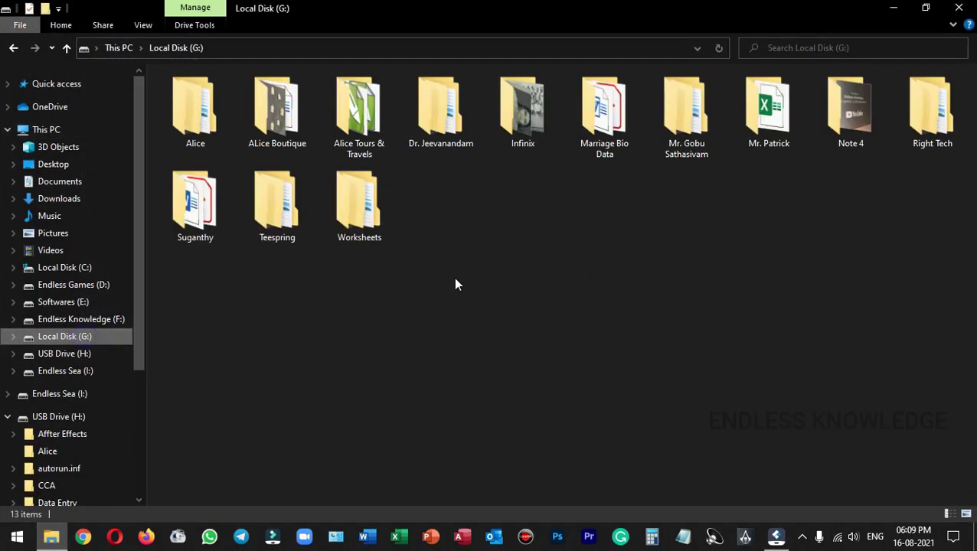
double_click(520, 137)
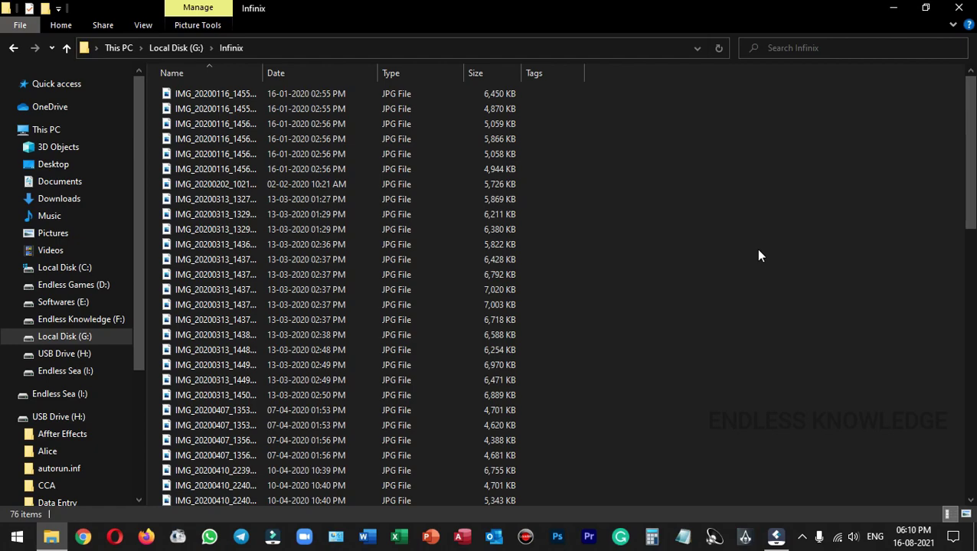
Step: Switch to Wondershare Recoverit and start a scan of the folder G:\Infinix through the Select Folder location
click(777, 536)
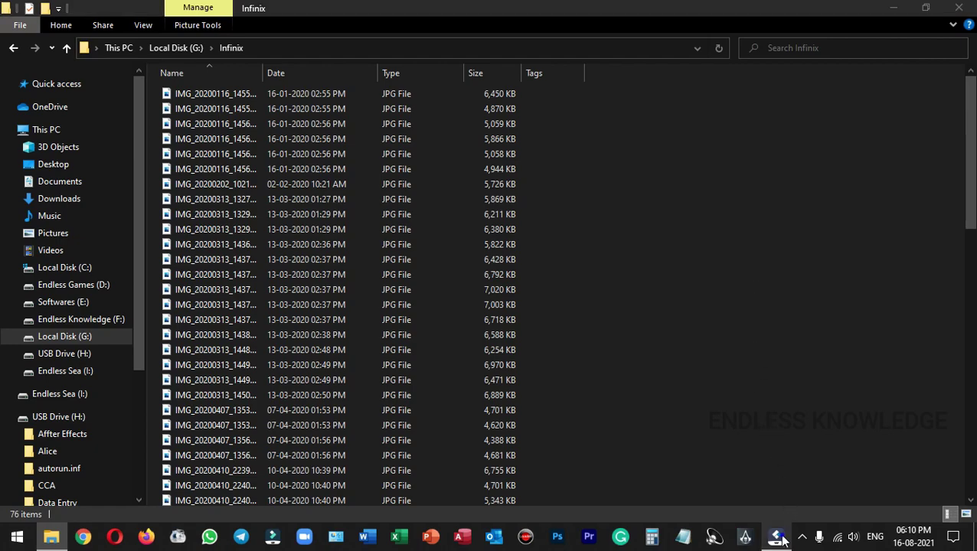
click(689, 345)
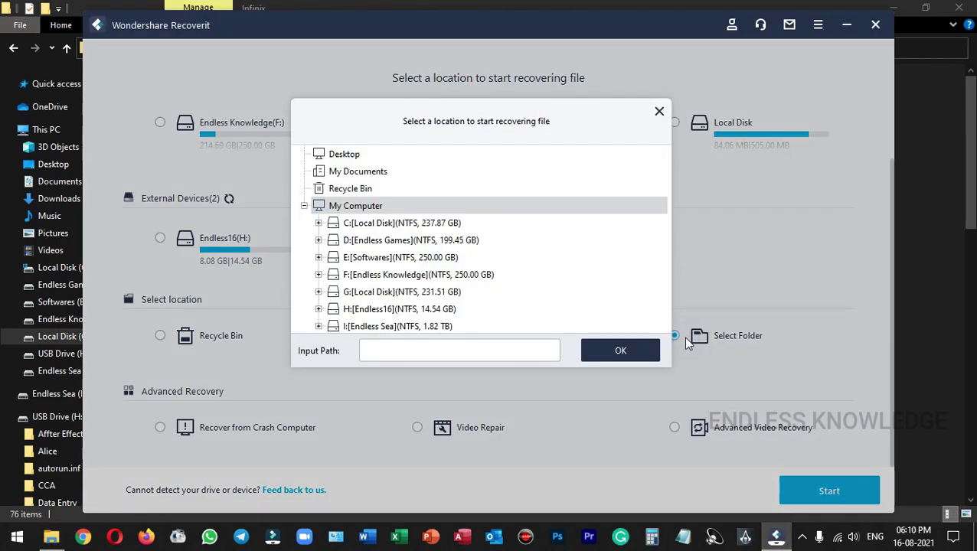
click(659, 113)
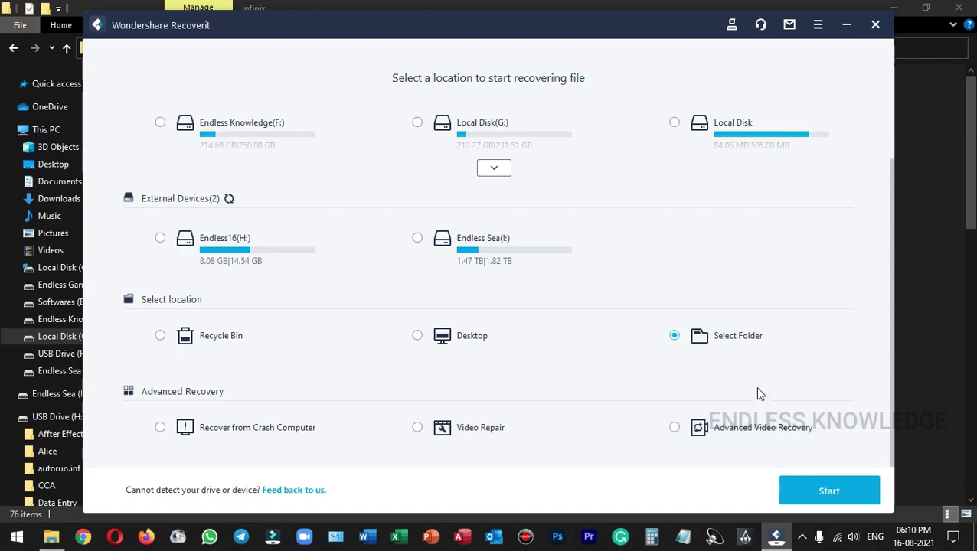
click(725, 338)
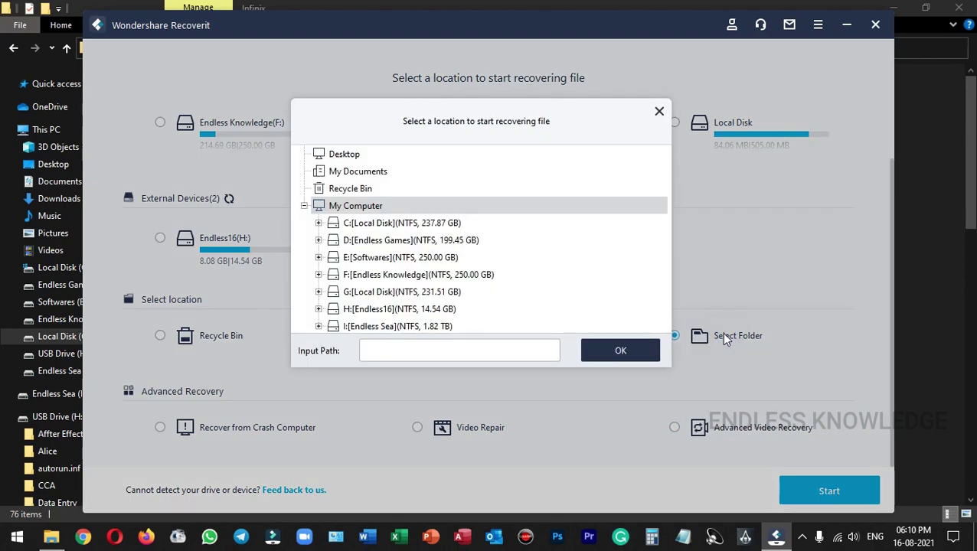
scroll(470, 233, down, 1)
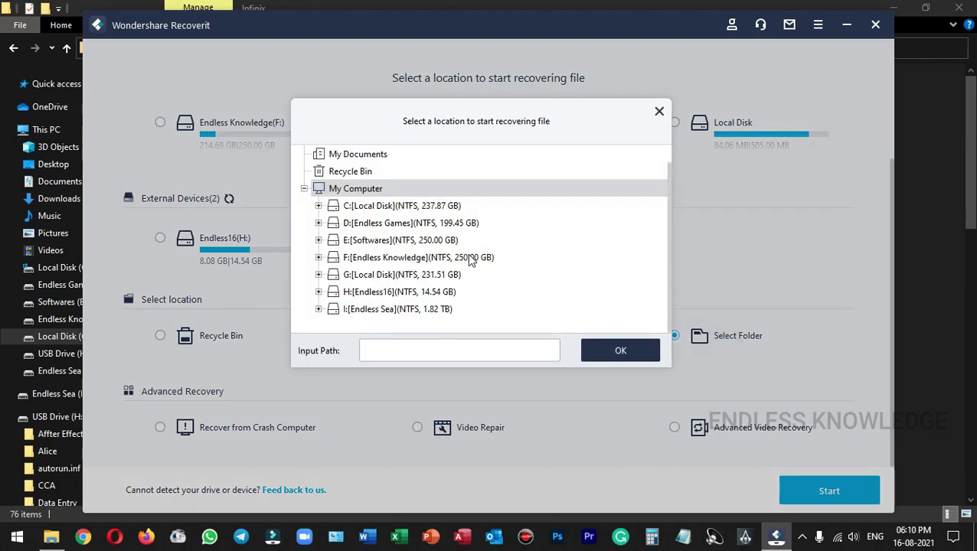
click(318, 274)
scroll(421, 256, down, 2)
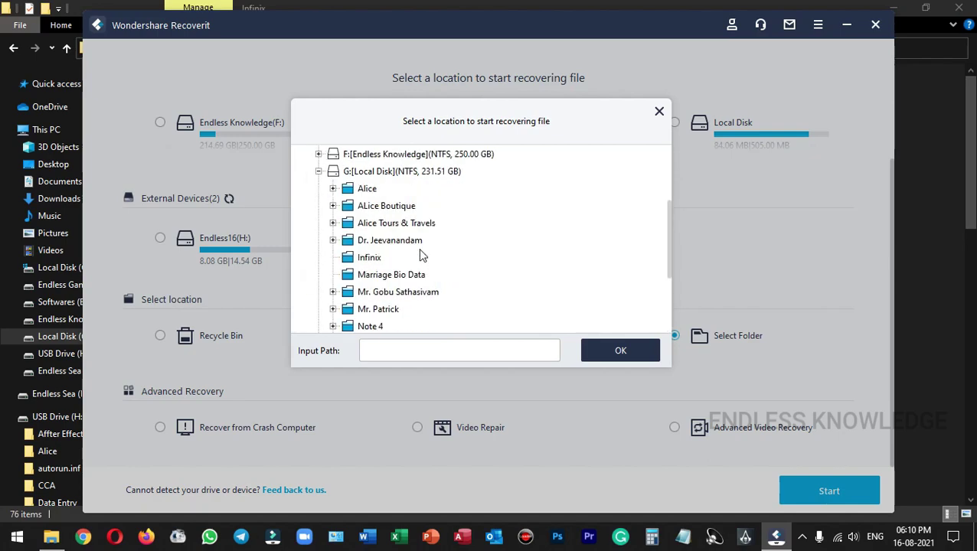
click(370, 259)
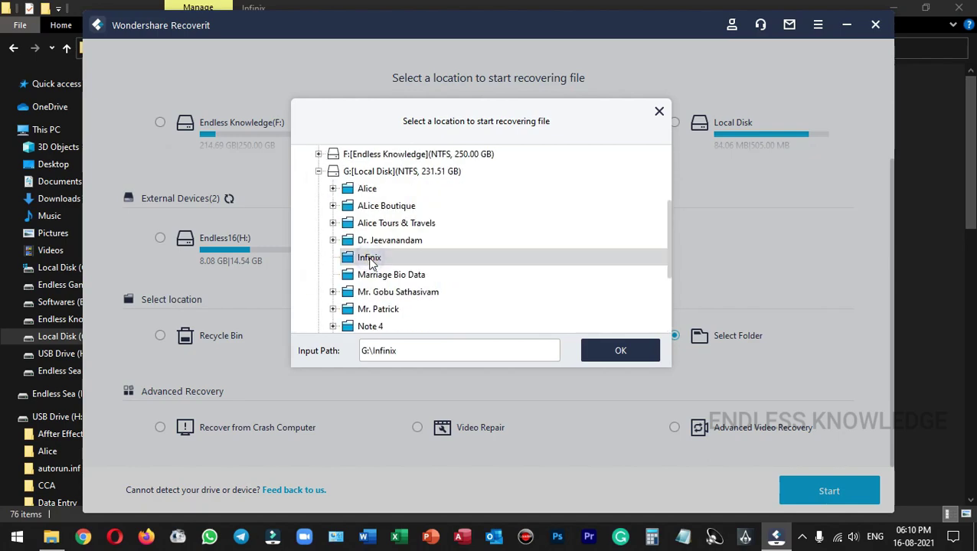
click(625, 348)
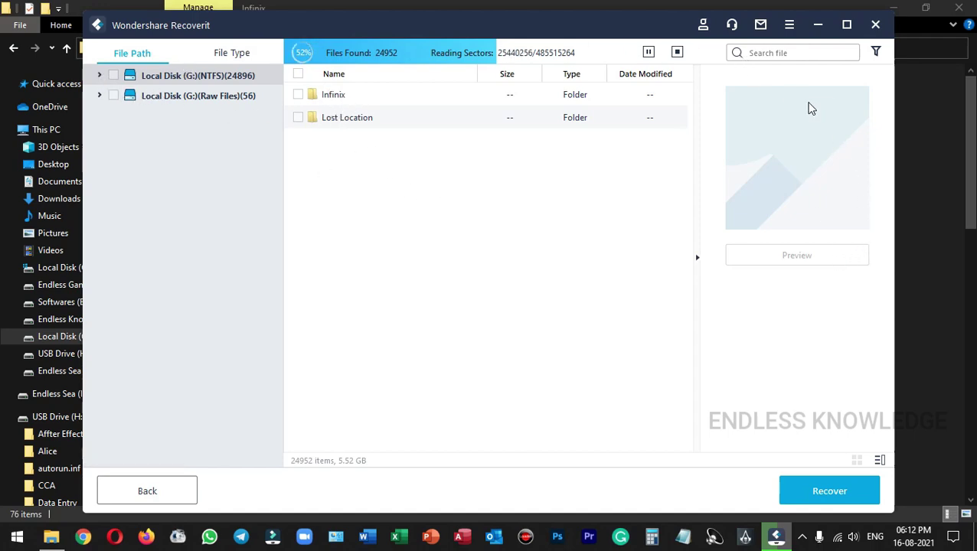
Step: Maximize the Recoverit window, then pause the running scan and resume it
click(846, 24)
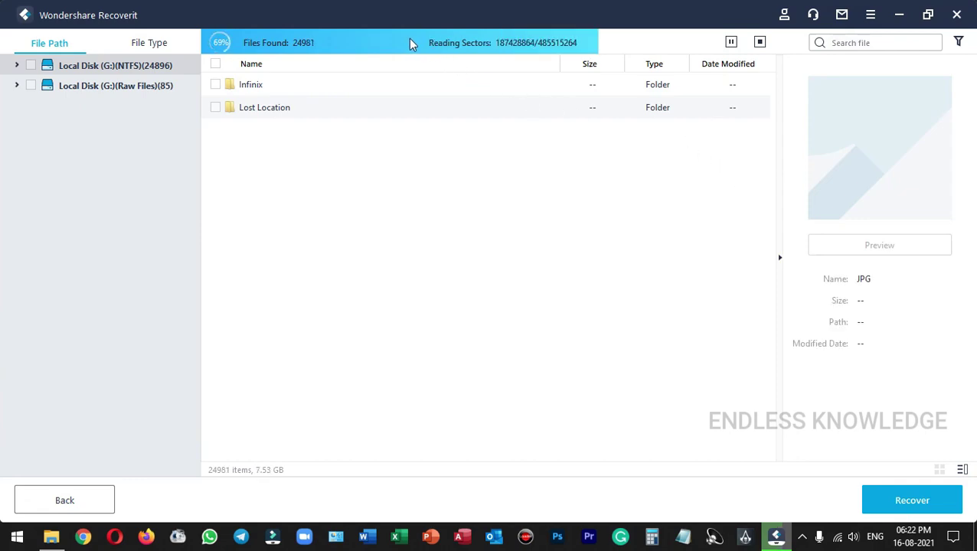
click(732, 44)
click(732, 44)
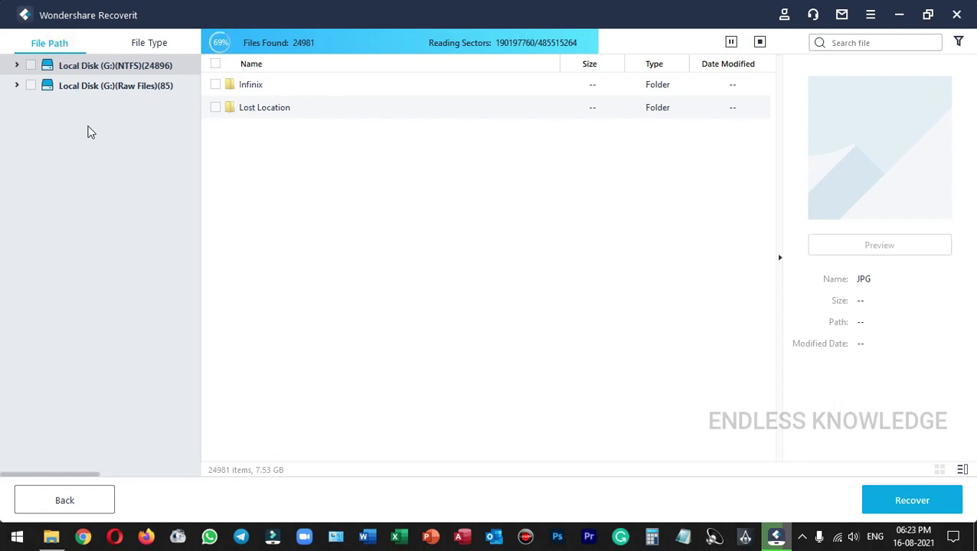
Step: Browse the files found so far by file type and preview several MP4 videos, including 00000035.mp4, 00000038.mp4 and 00000042.mp4
click(160, 45)
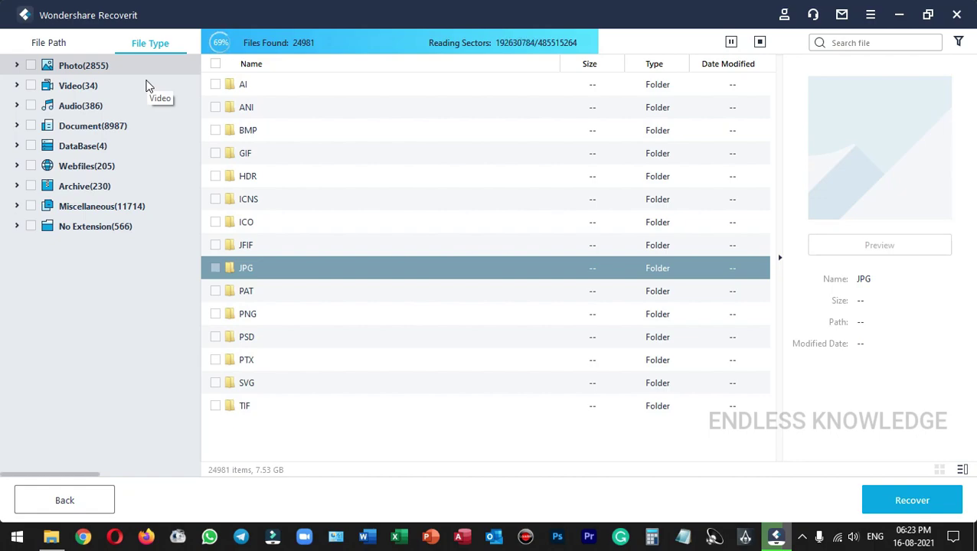
click(17, 85)
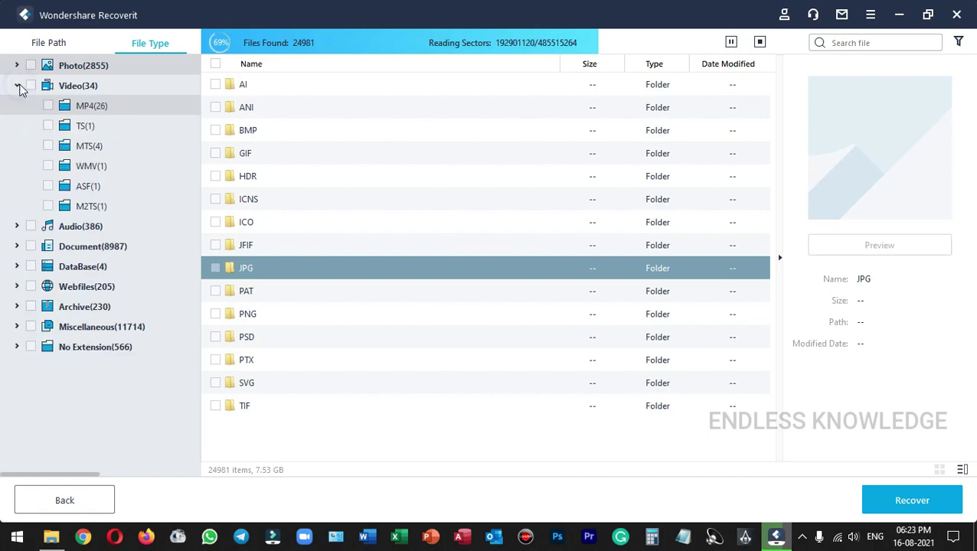
click(108, 109)
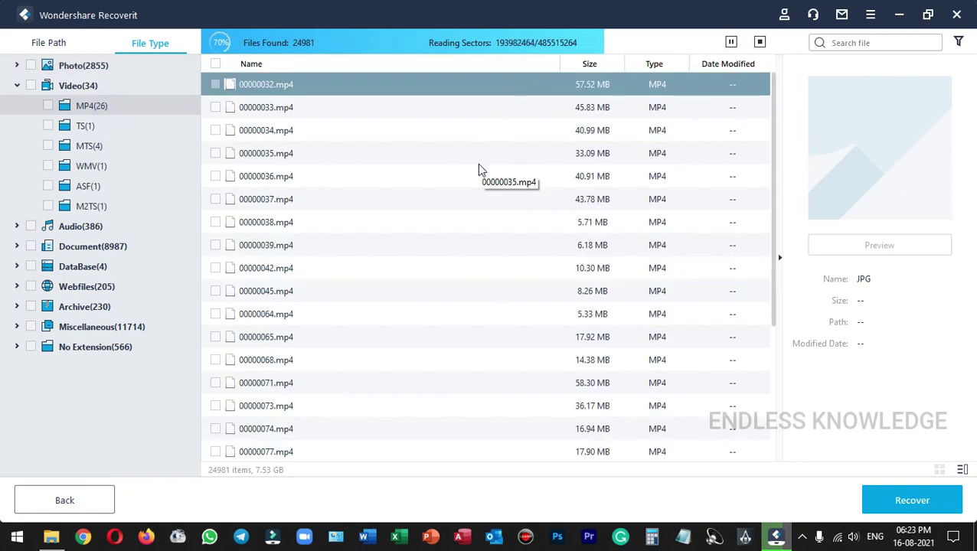
click(358, 109)
click(355, 152)
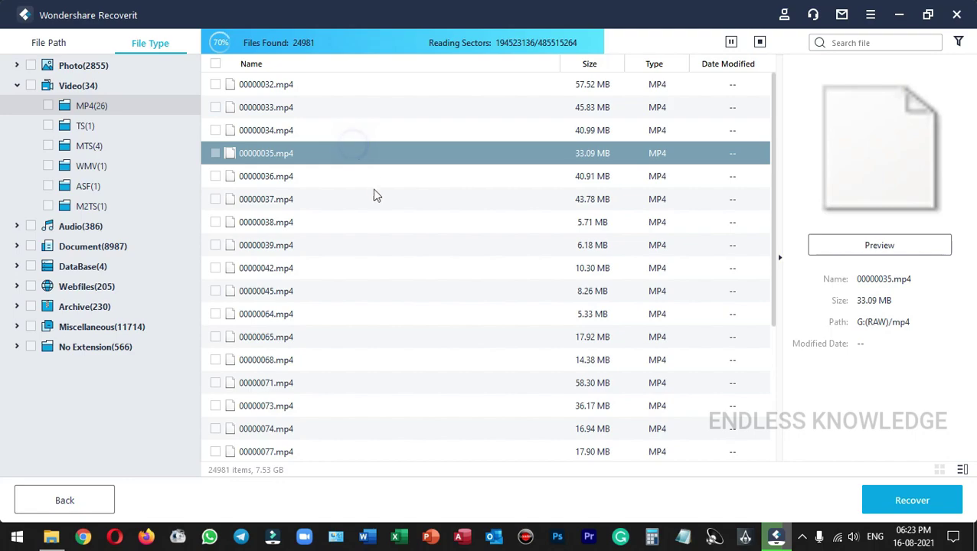
click(379, 195)
click(379, 215)
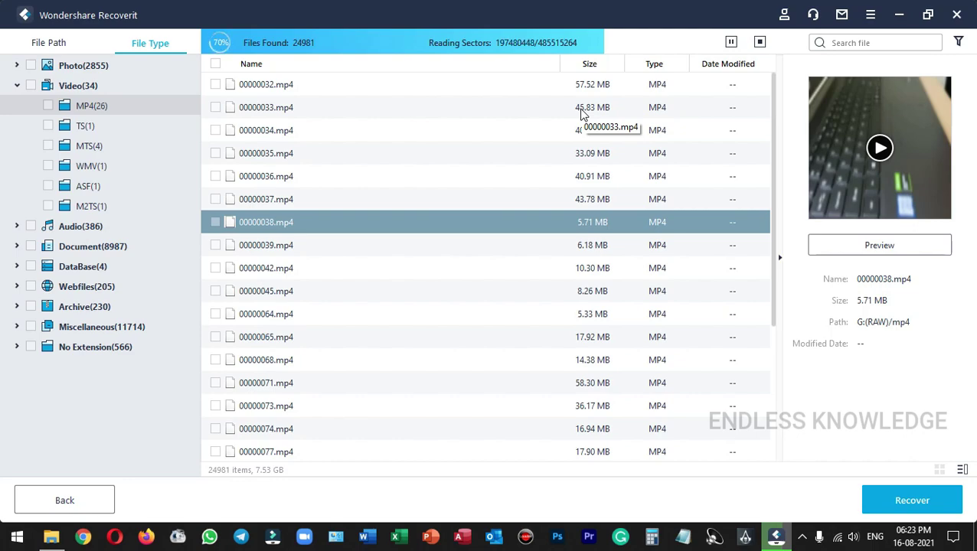
click(551, 272)
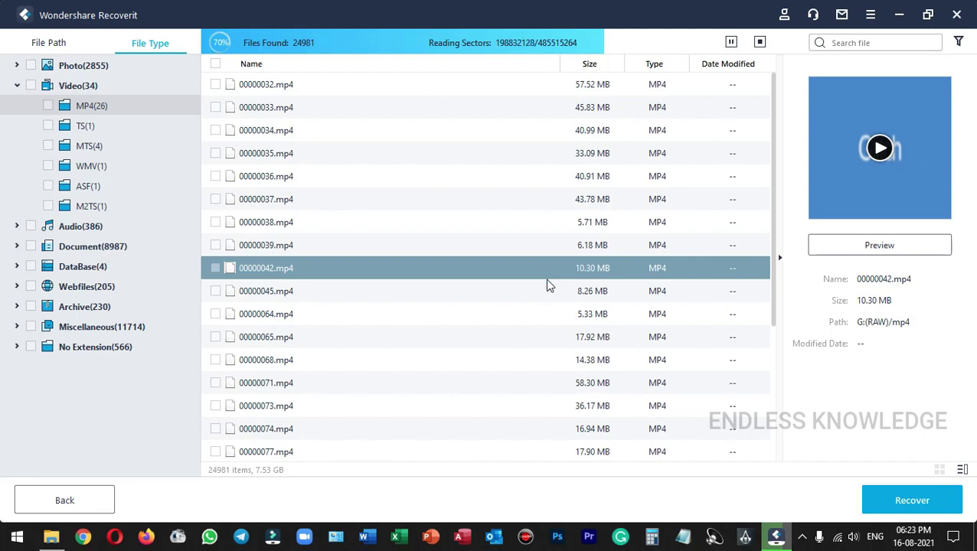
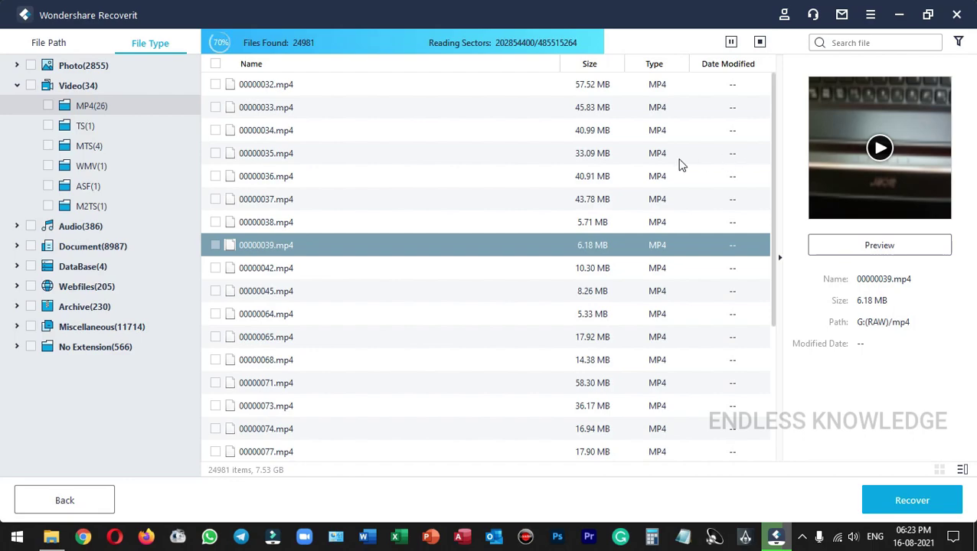
Step: Dismiss the scan tips and examine the results by file path, expanding the Raw Files and NTFS entries of Local Disk (G:)
click(49, 43)
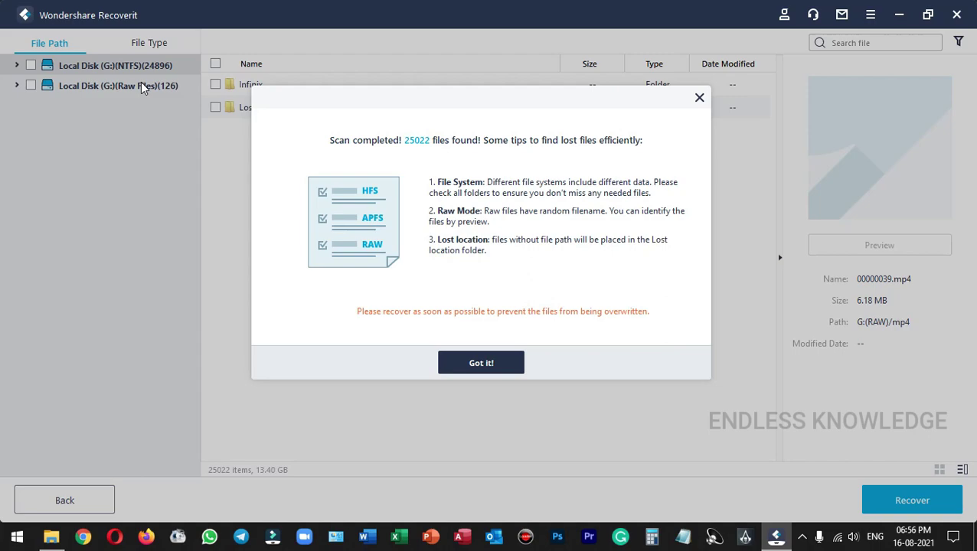
click(439, 356)
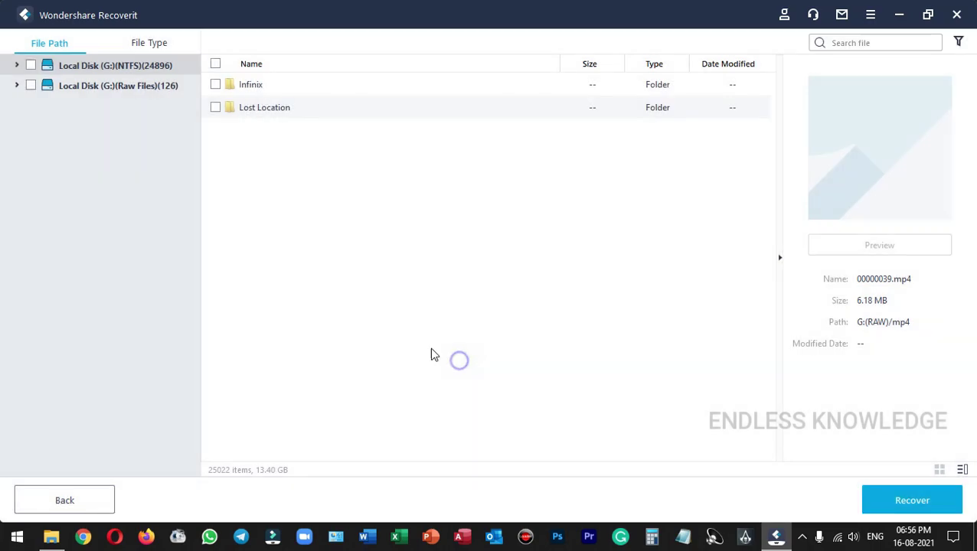
click(17, 86)
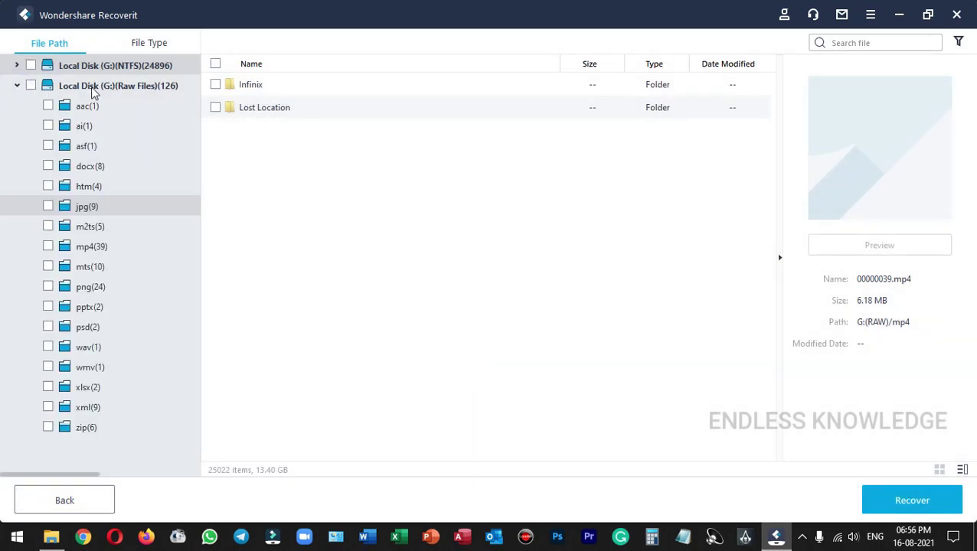
click(17, 66)
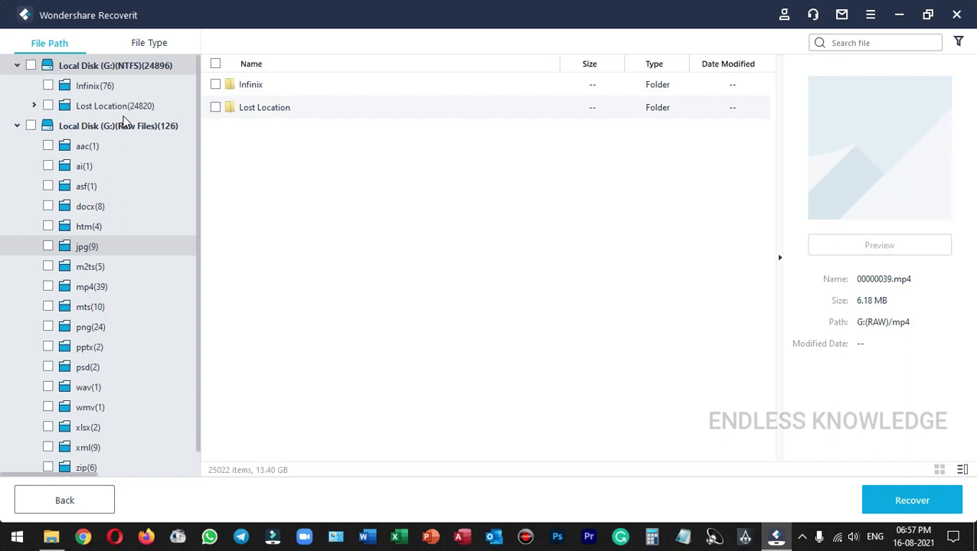
click(34, 107)
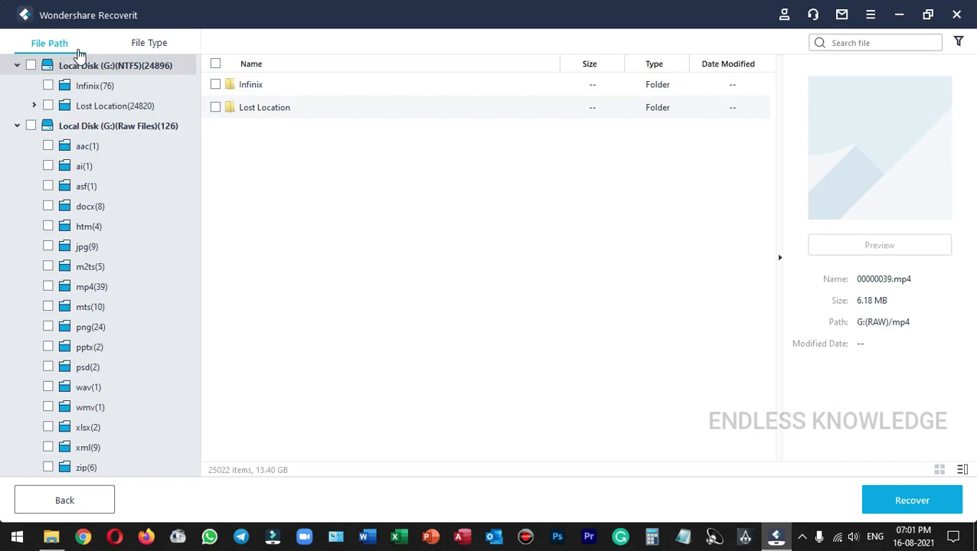
Step: Examine the scan results by file type and preview the MP4 videos 00000038.mp4, 00000042.mp4 and 00000045.mp4
click(157, 47)
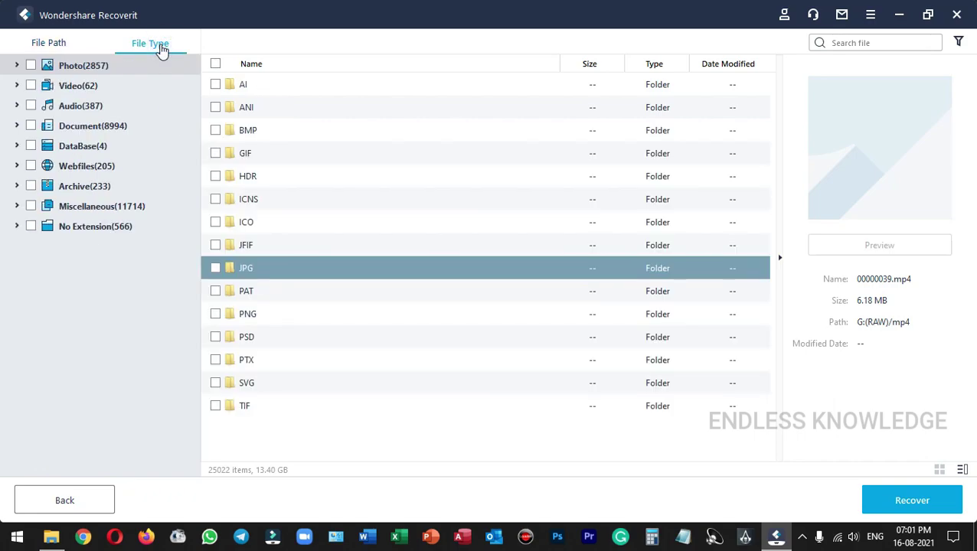
click(80, 86)
click(79, 106)
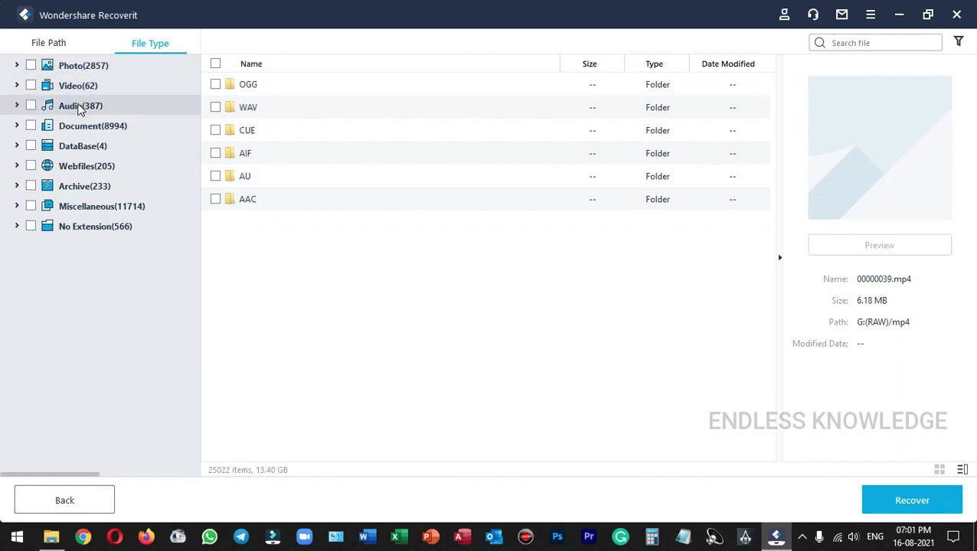
click(16, 85)
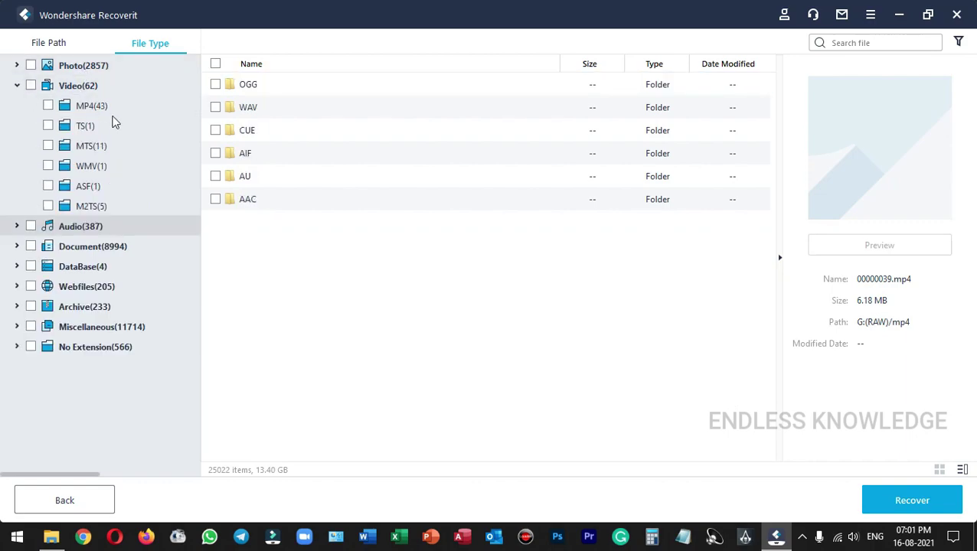
click(103, 107)
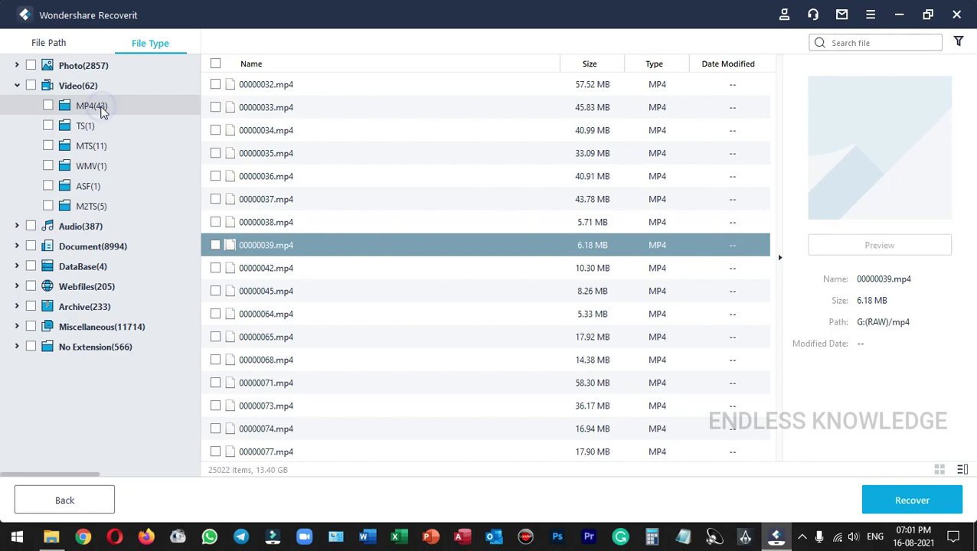
click(294, 227)
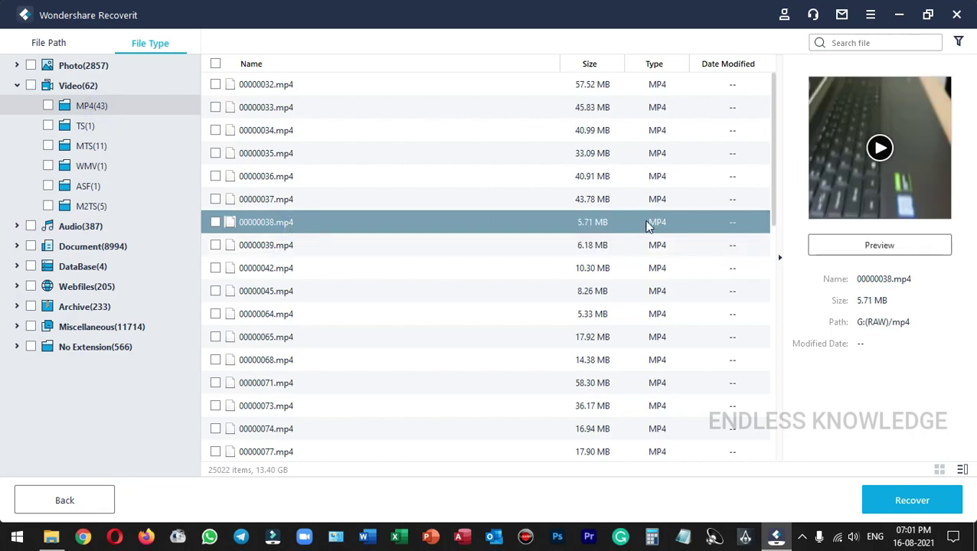
click(507, 269)
click(469, 293)
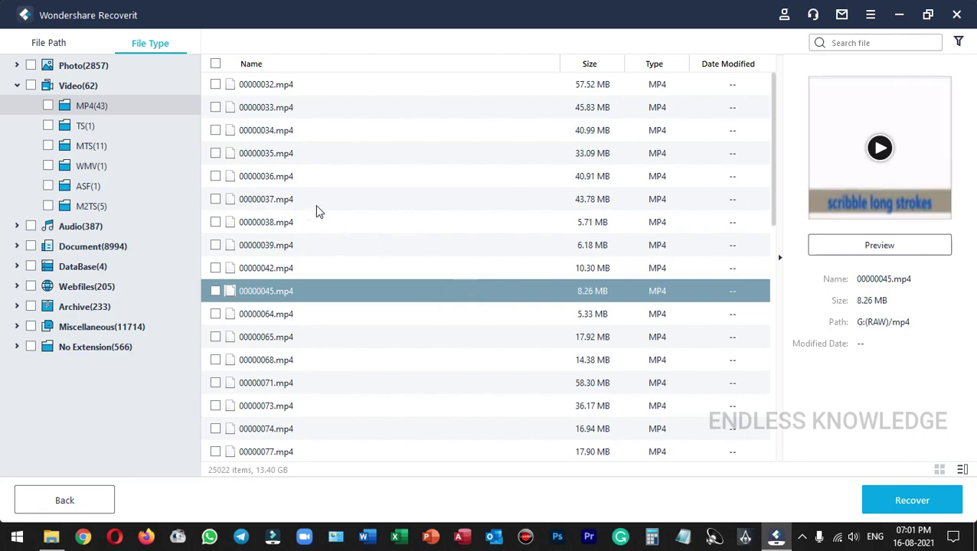
Step: Select all files in the Video and Audio categories and start their recovery
click(31, 86)
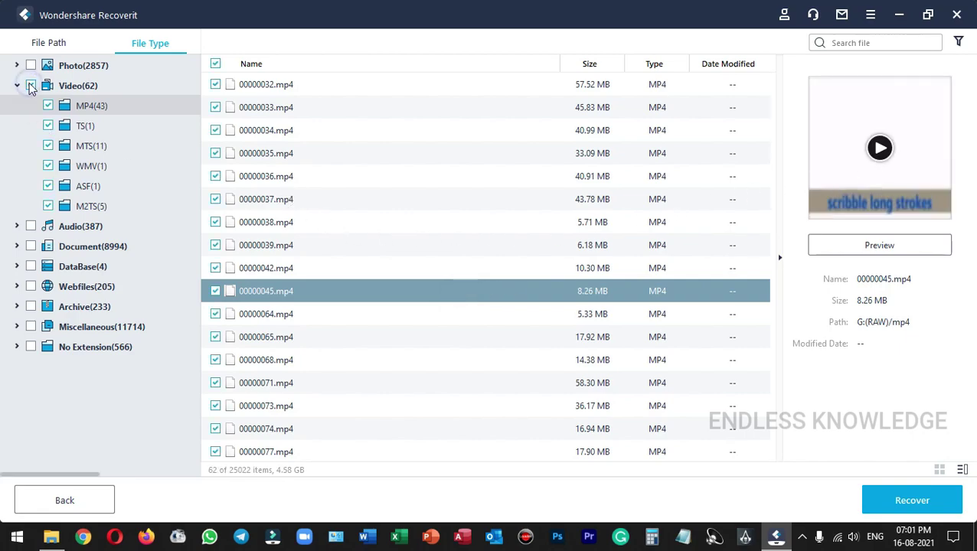
click(32, 227)
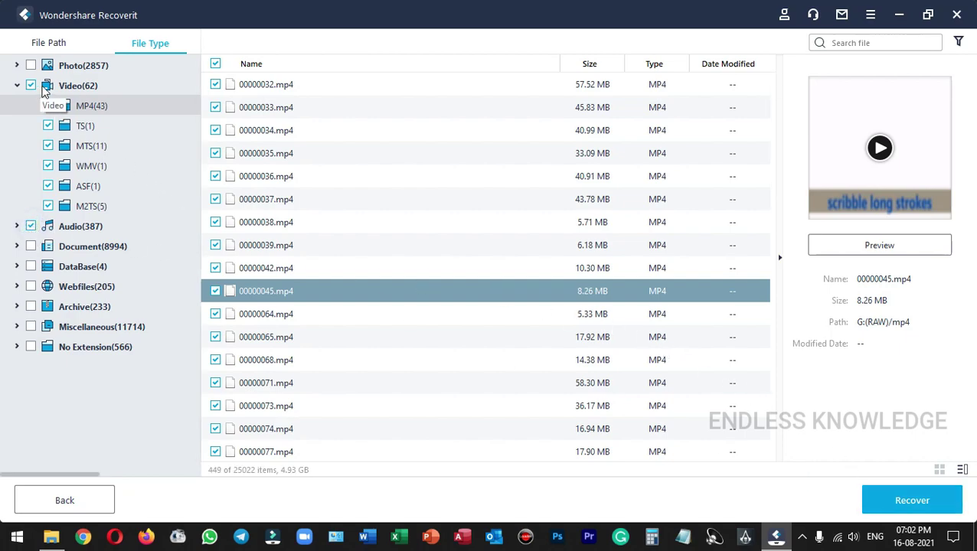
click(885, 494)
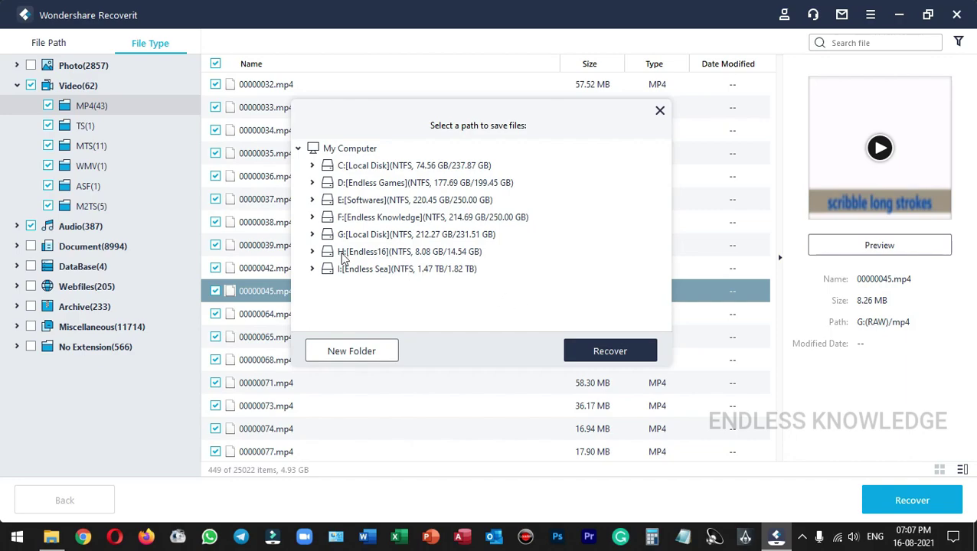
Step: Try to save the recovered files to the Infinix folder on G: and return to the save path selection
click(312, 236)
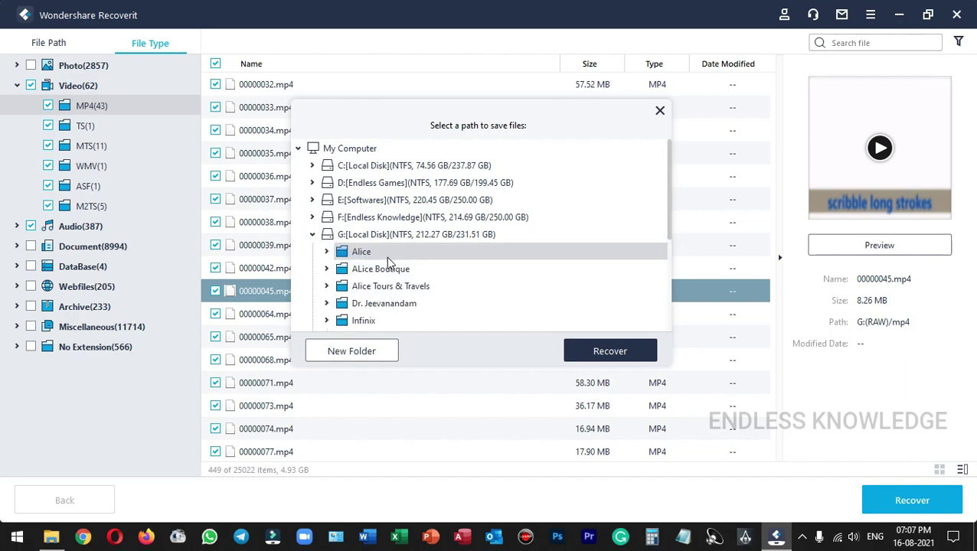
click(371, 325)
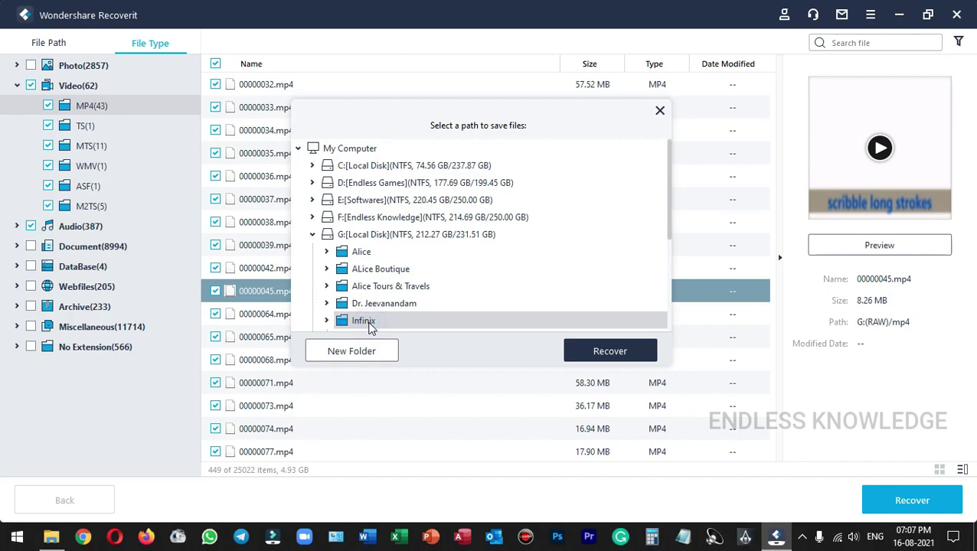
click(590, 353)
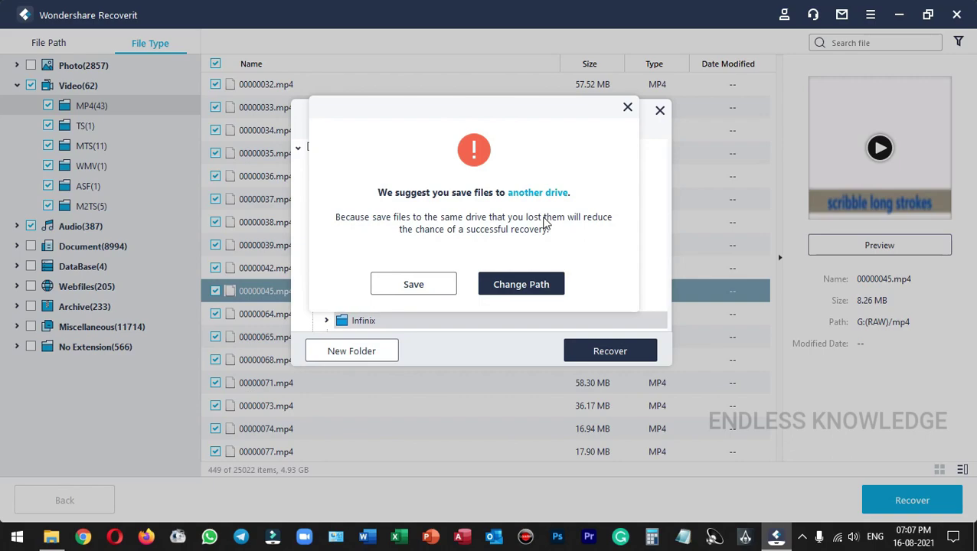
click(627, 107)
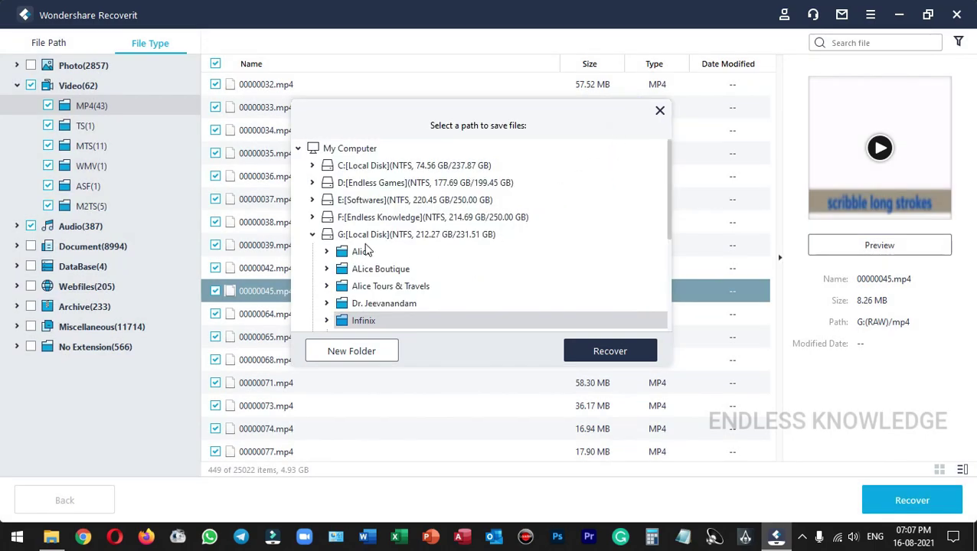
Step: Create a folder named Recoverit inside the Others folder on drive E: and recover the selected files into it
click(311, 234)
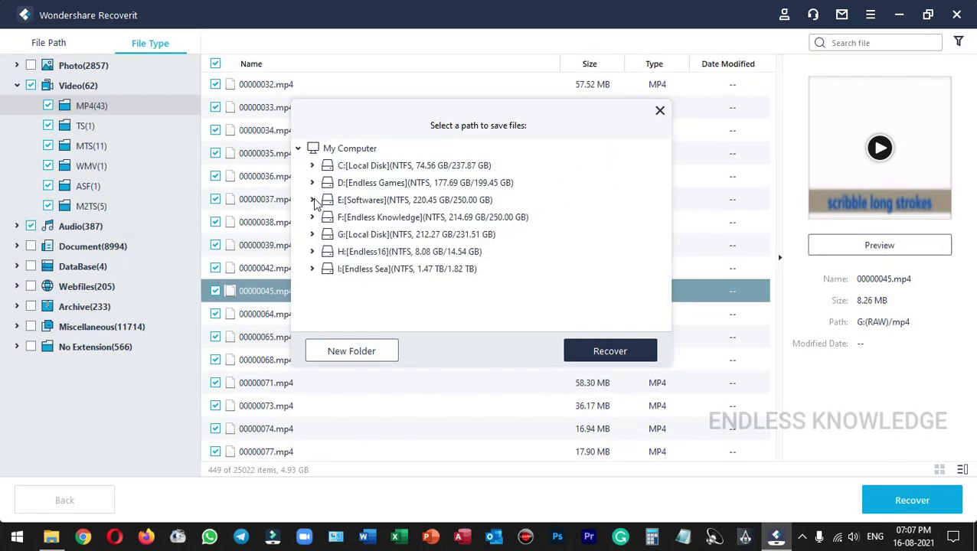
click(312, 200)
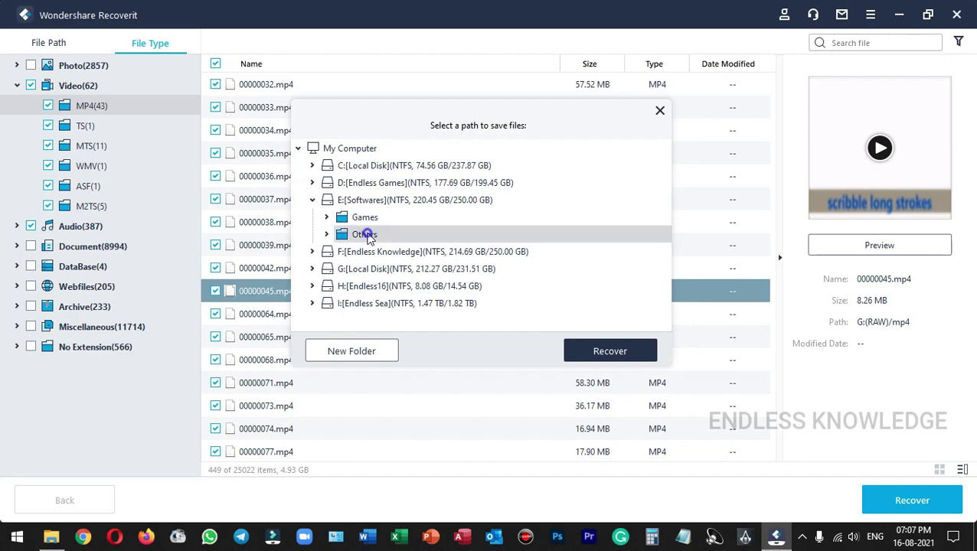
click(326, 235)
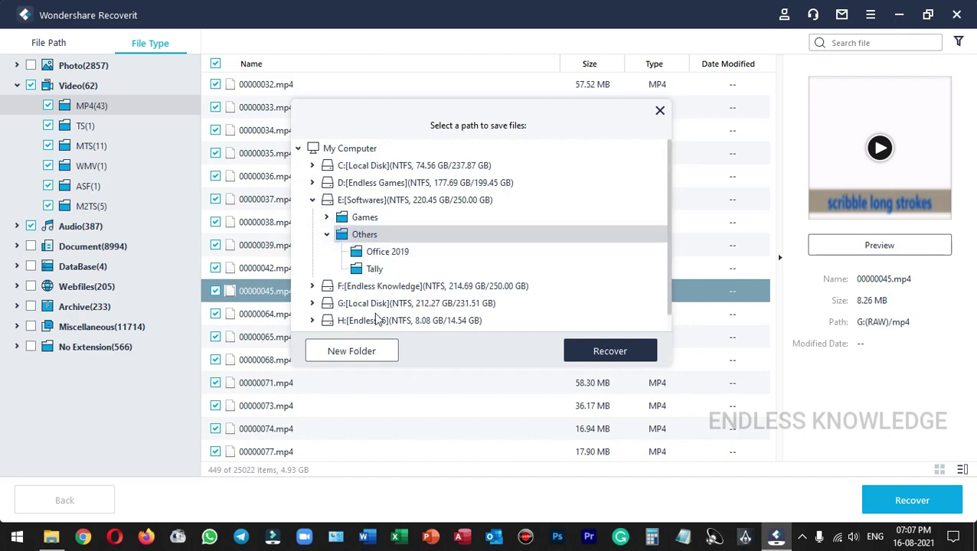
click(360, 351)
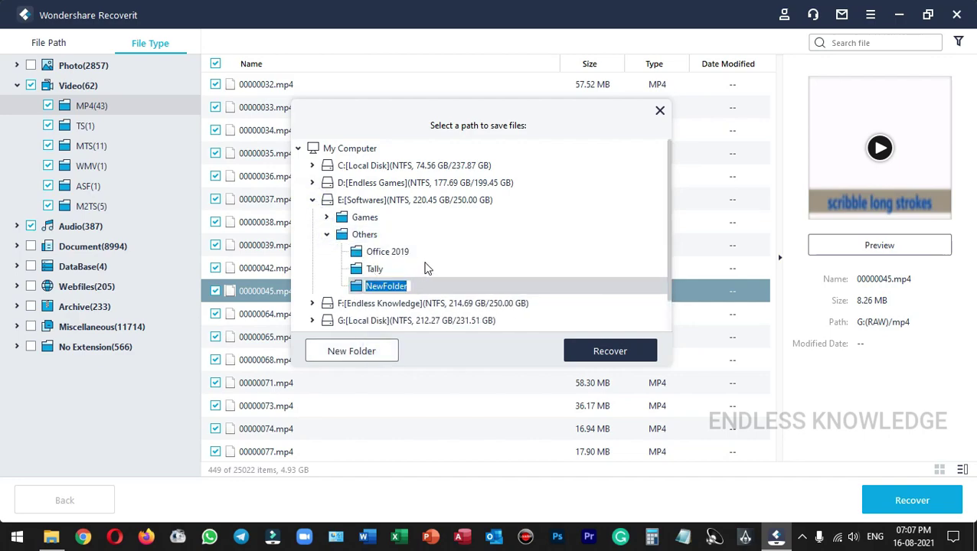
text(Recoverit)
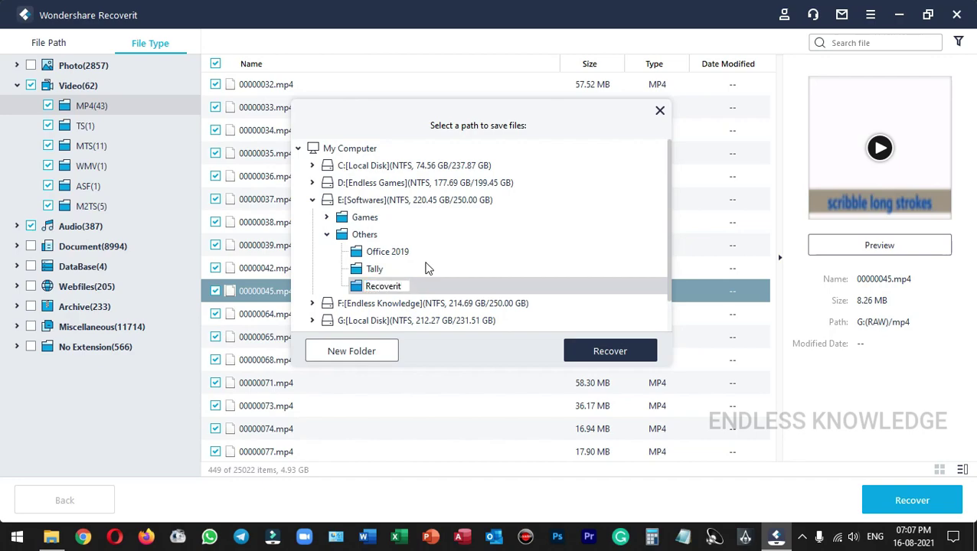
key(Return)
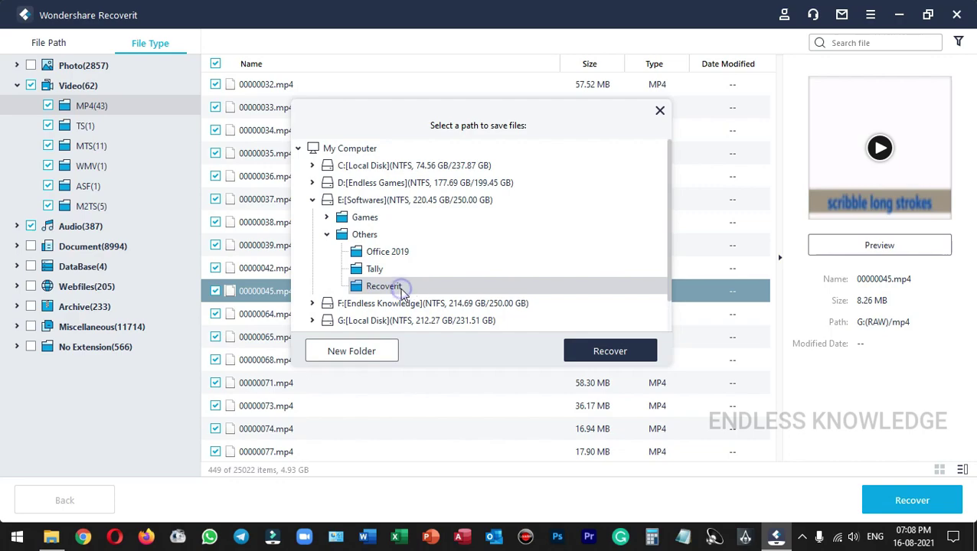
click(610, 352)
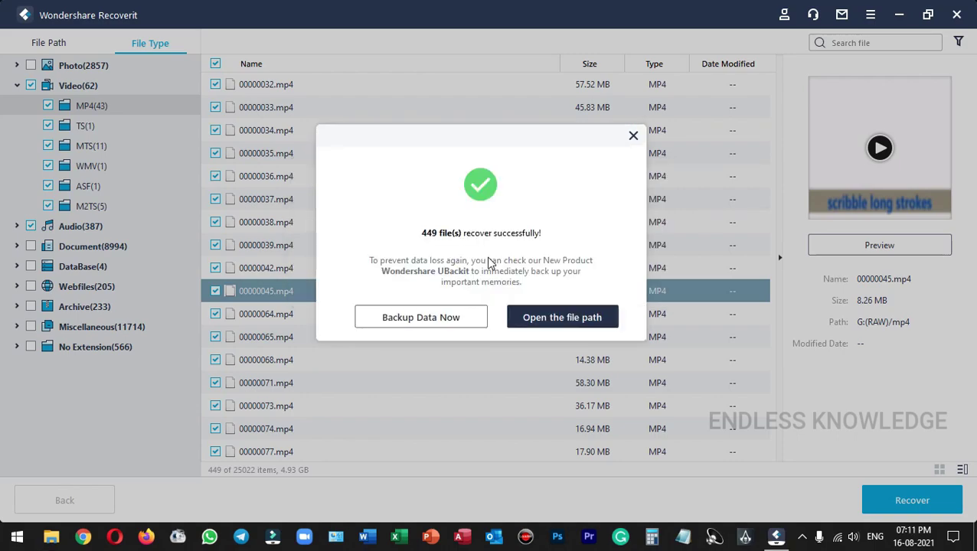
Step: Open the recovered files' location, check the Audio and Video folders, and play 00000037.mp4 from the MP4 folder
click(580, 318)
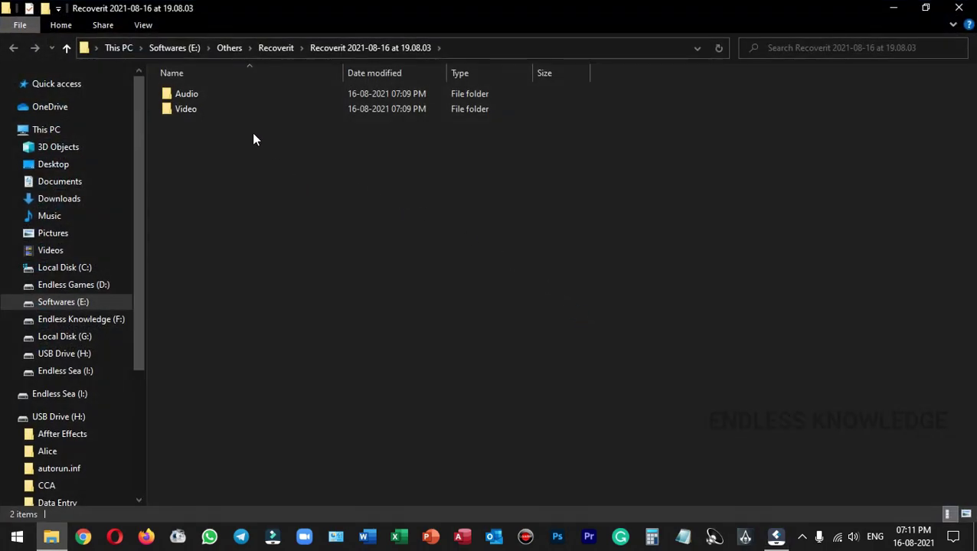
double_click(214, 93)
click(14, 48)
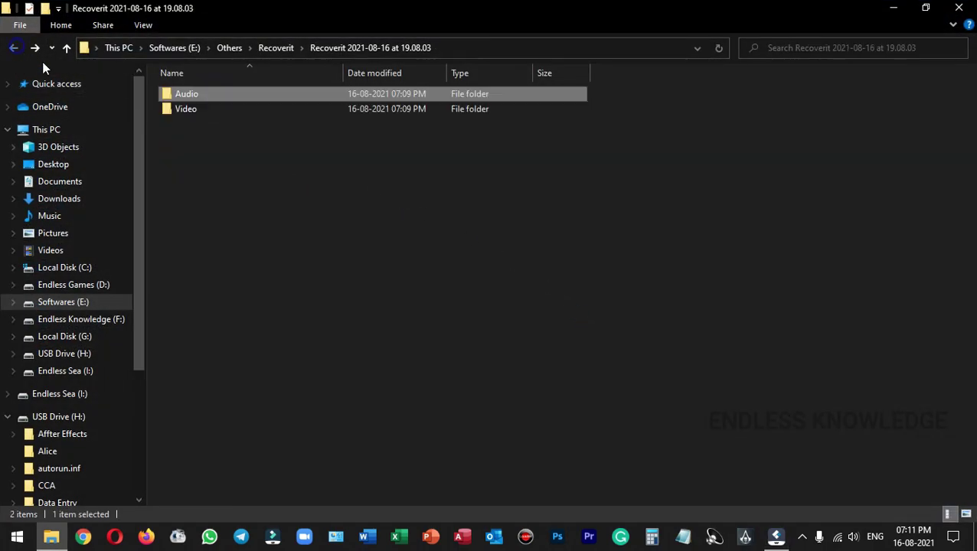
double_click(187, 110)
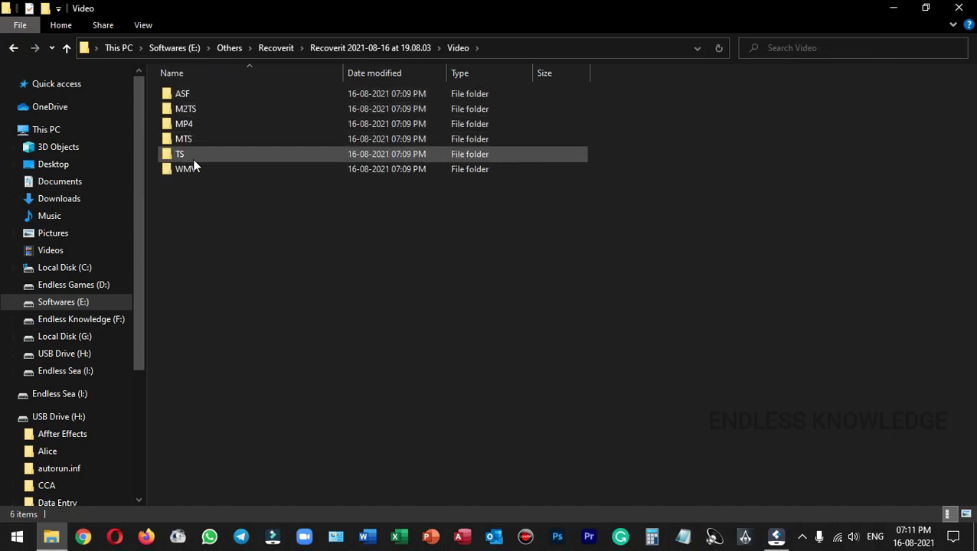
double_click(201, 123)
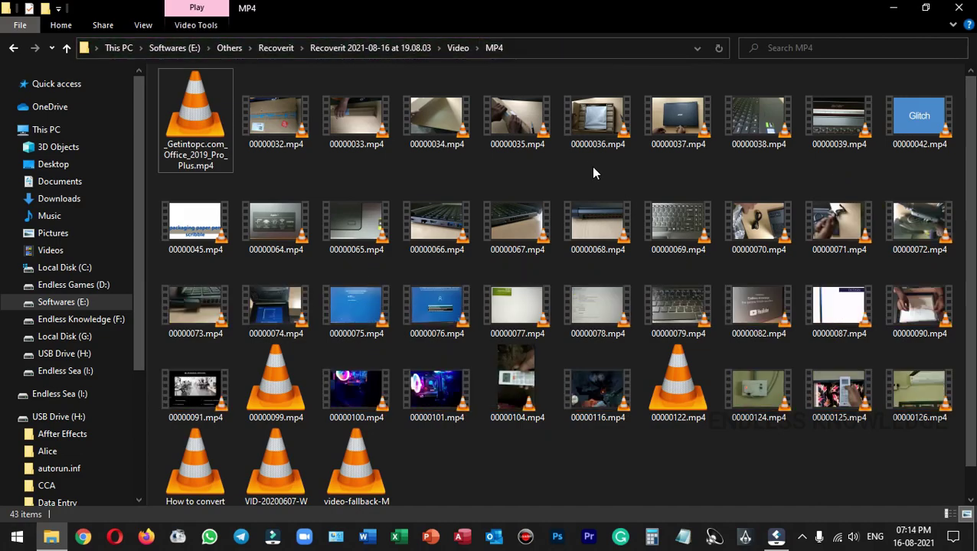
double_click(668, 127)
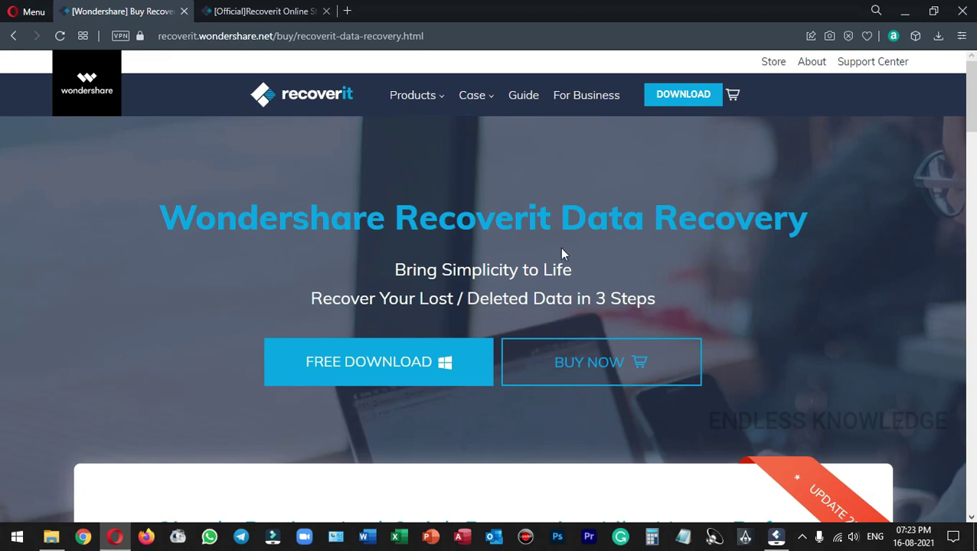
Step: In the Opera browser, switch to the Recoverit online store and examine the Individuals and Team & Business plans
click(247, 10)
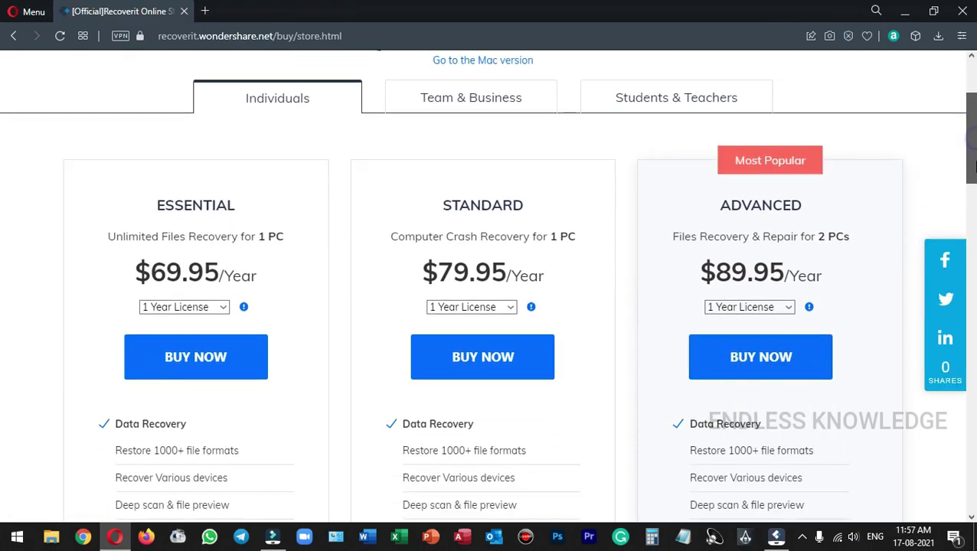
scroll(973, 213, down, 4)
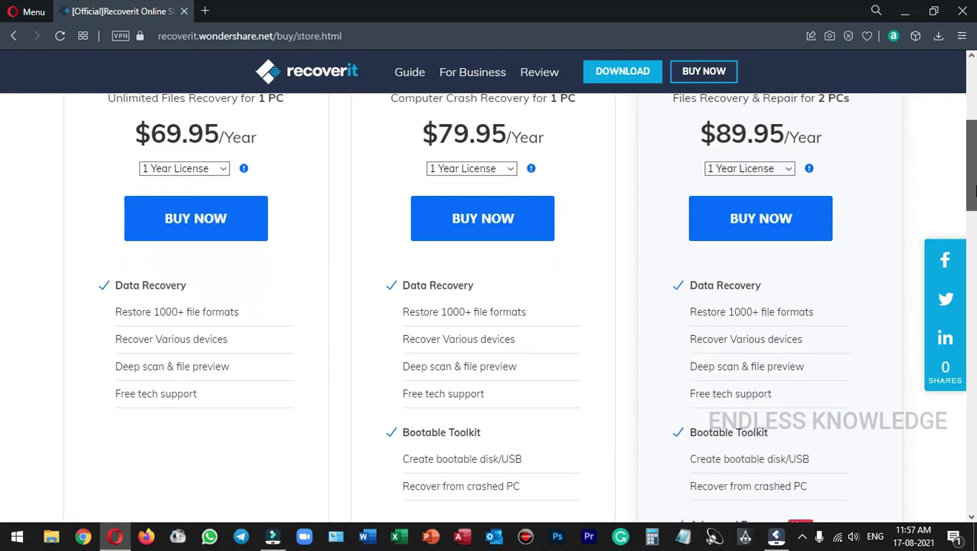
scroll(973, 213, down, 1)
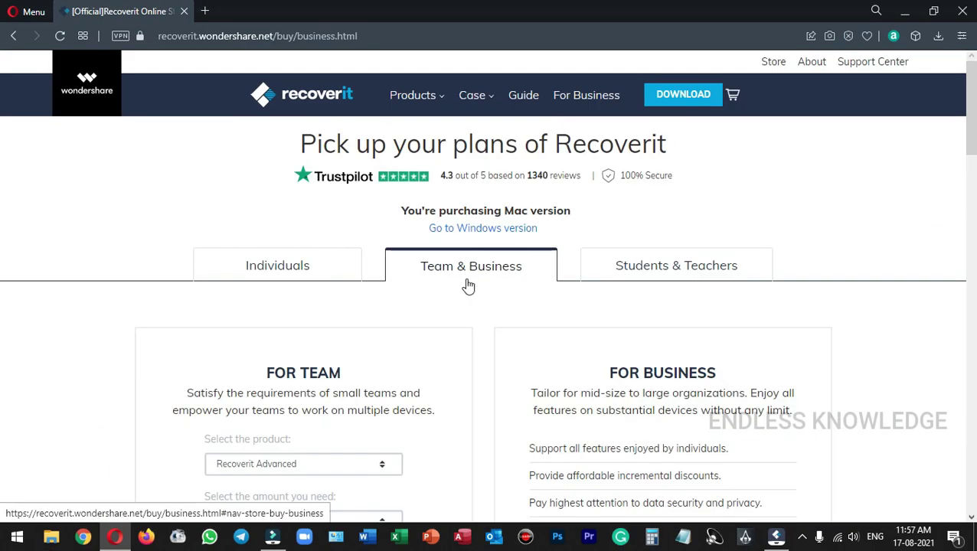
scroll(465, 284, down, 2)
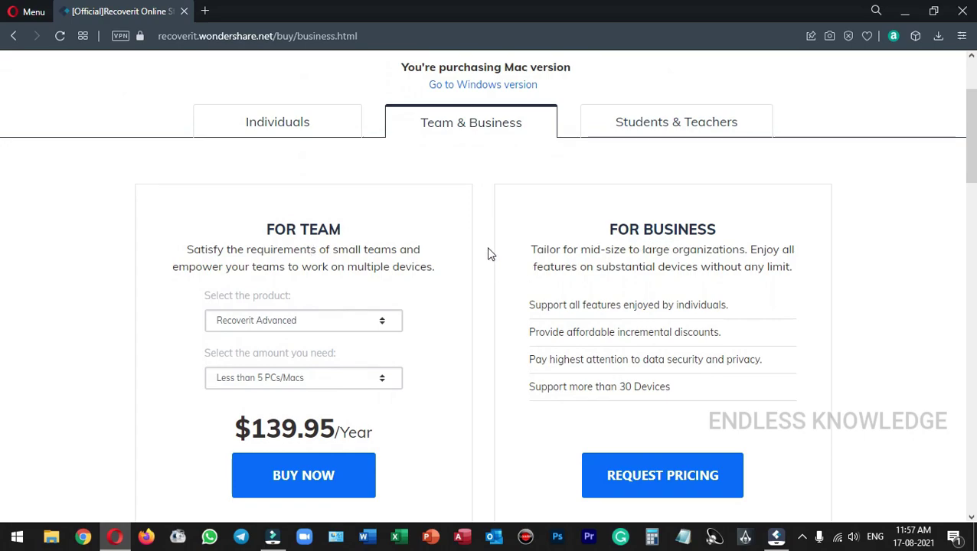
Step: View the Students & Teachers offer, briefly highlighting "30% Student Discount" in the heading and clearing the selection
click(651, 122)
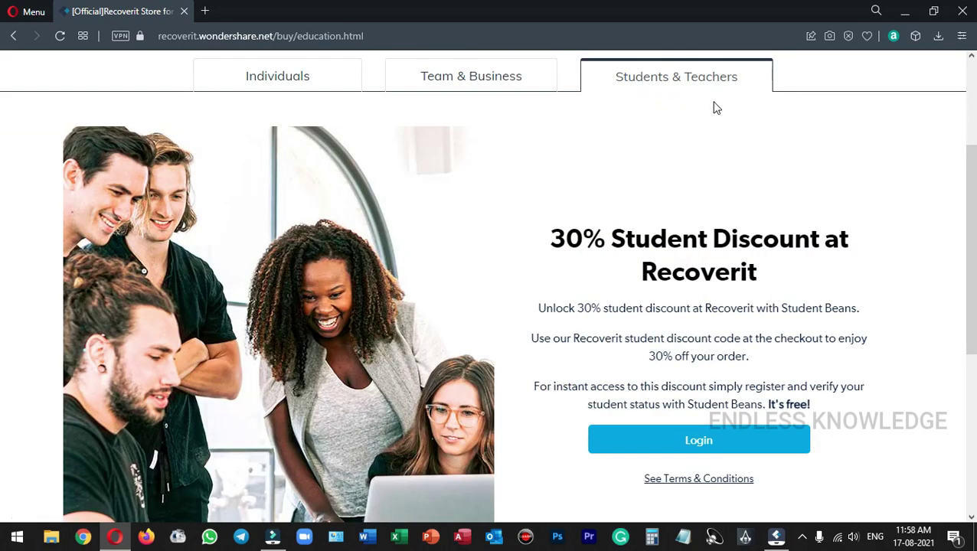
drag(559, 232, 820, 233)
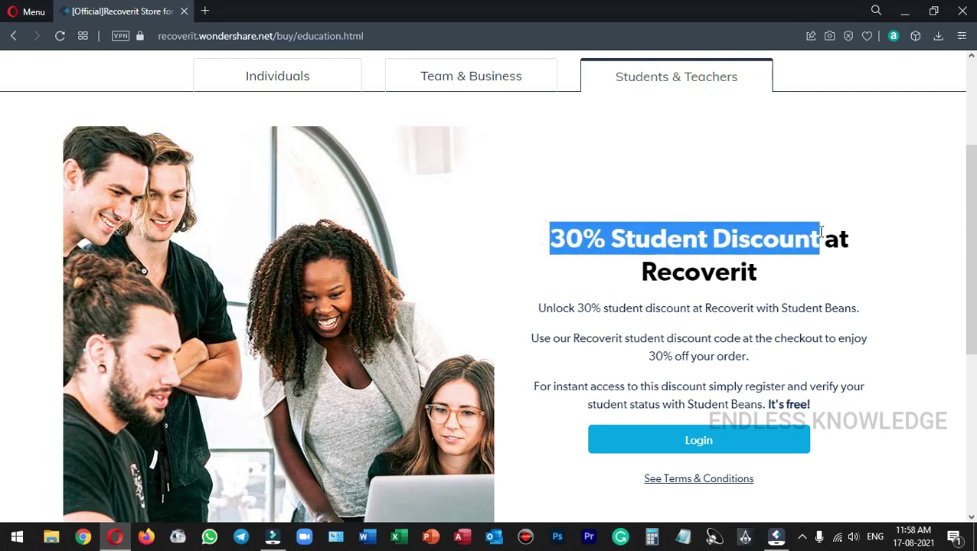
click(763, 306)
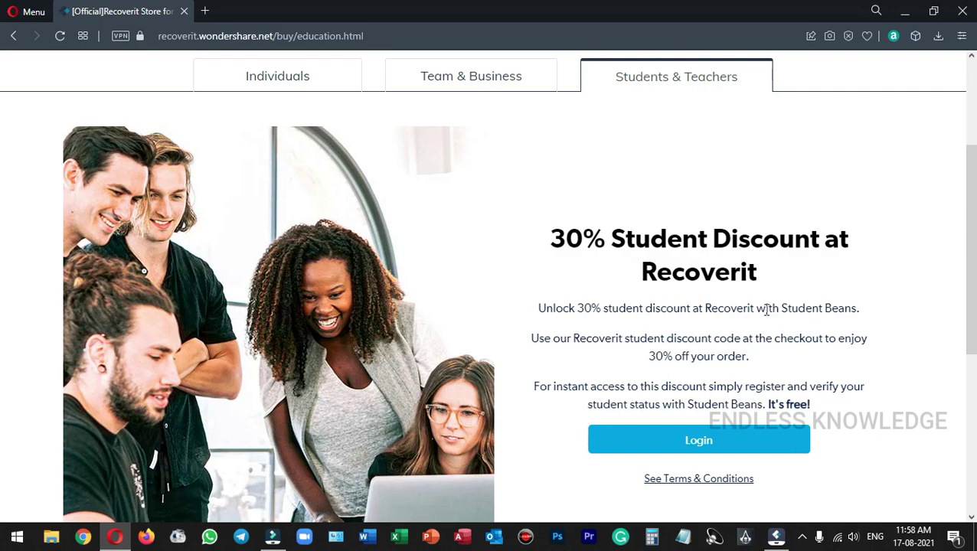